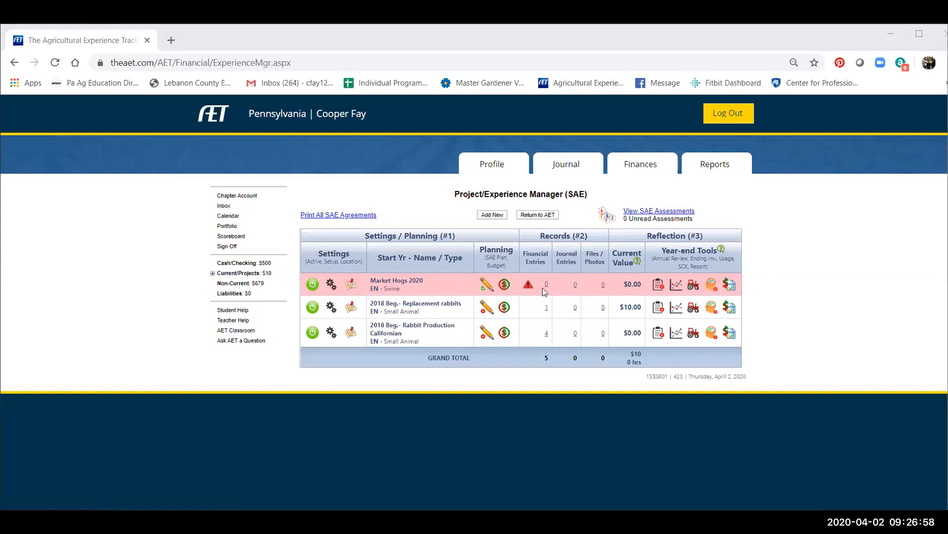
Start a new animal purchase for Market Hogs 2020 in the Market Manager, with Herr's Hogs as the vendor.
click(641, 166)
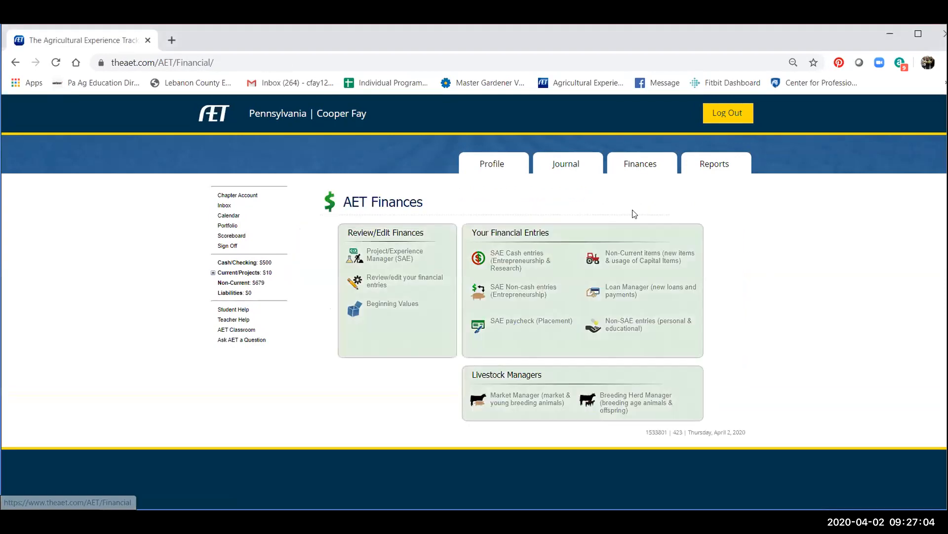
click(528, 397)
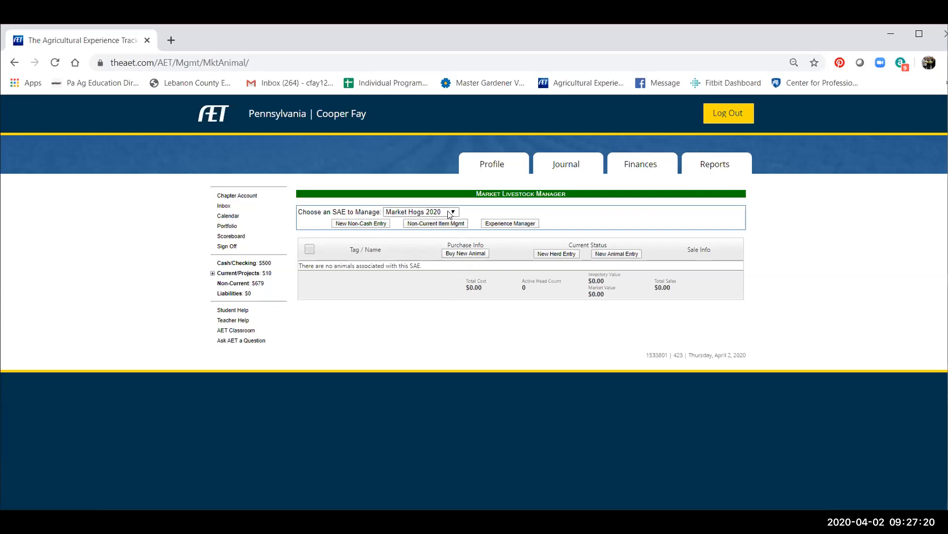
click(460, 254)
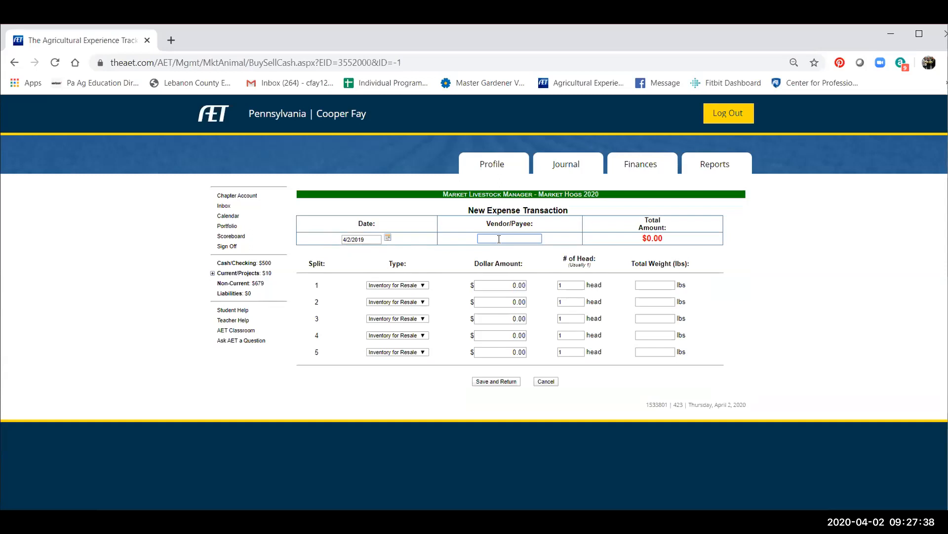
text(err's Hogs)
Fill in the first split with a $100 amount, 1 head and 50 lbs total weight, and save the purchase.
click(500, 285)
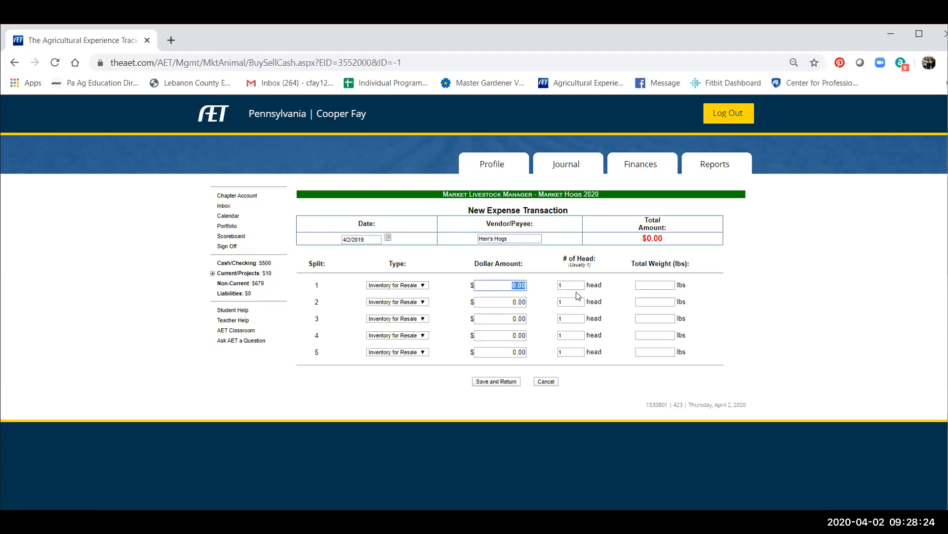
text(100)
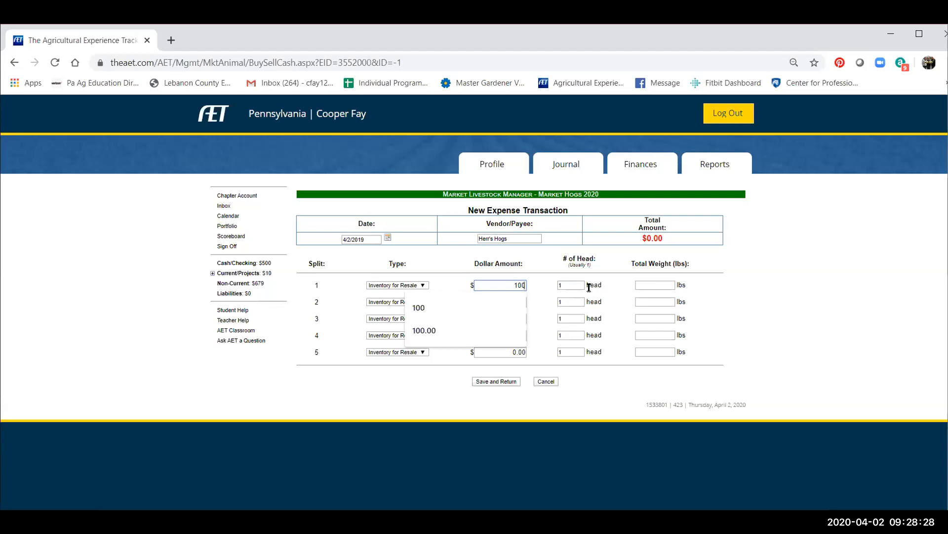
click(580, 286)
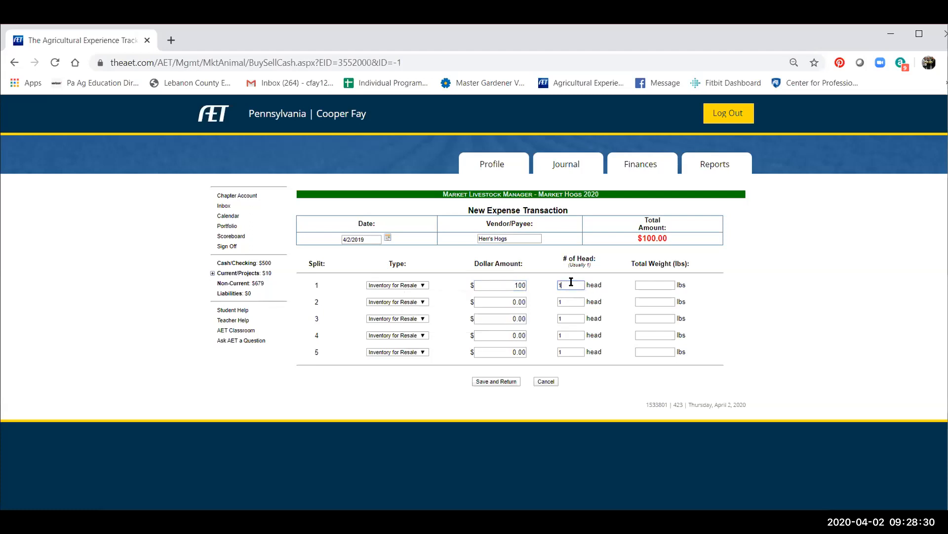
click(660, 285)
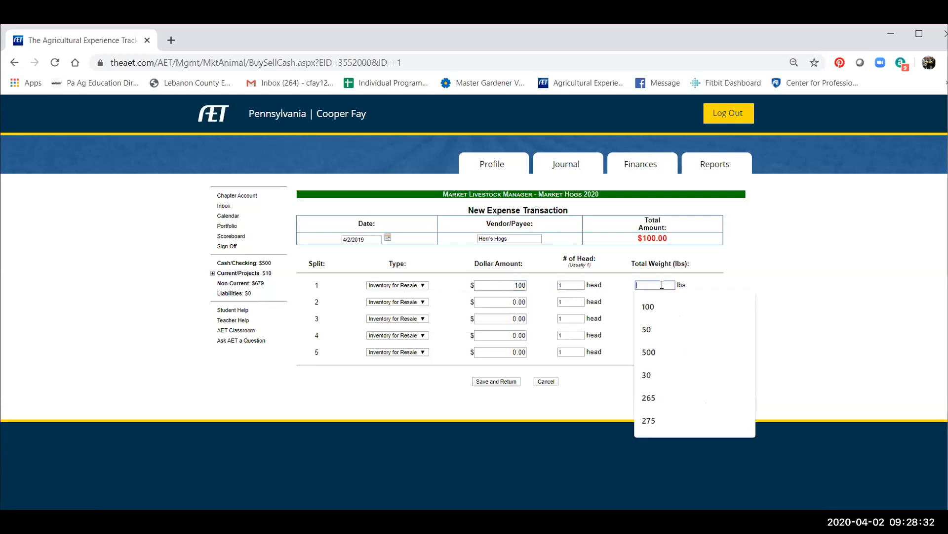
text(50)
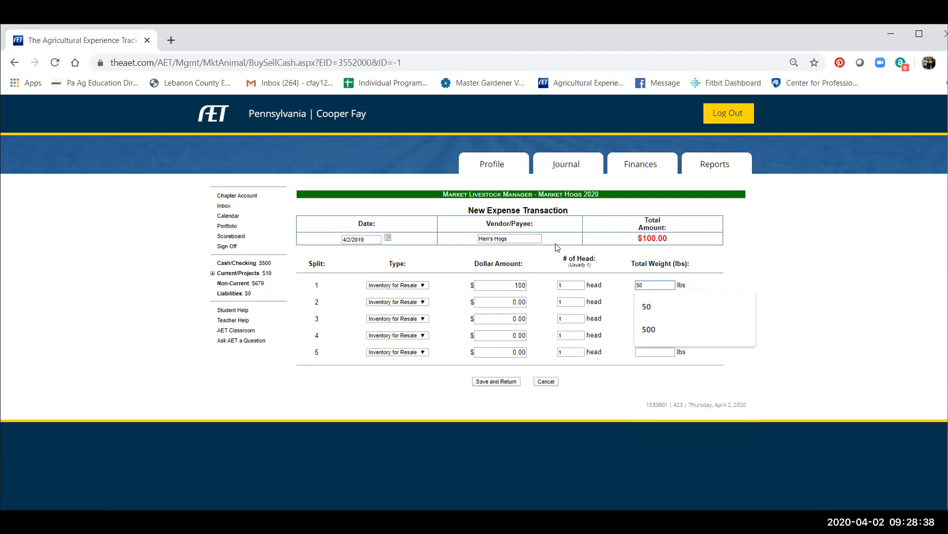
click(388, 238)
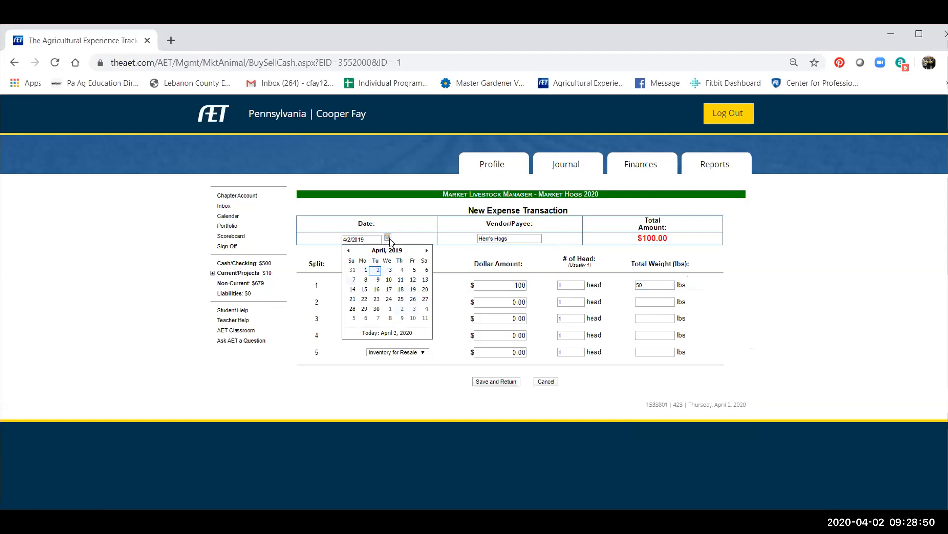
click(388, 237)
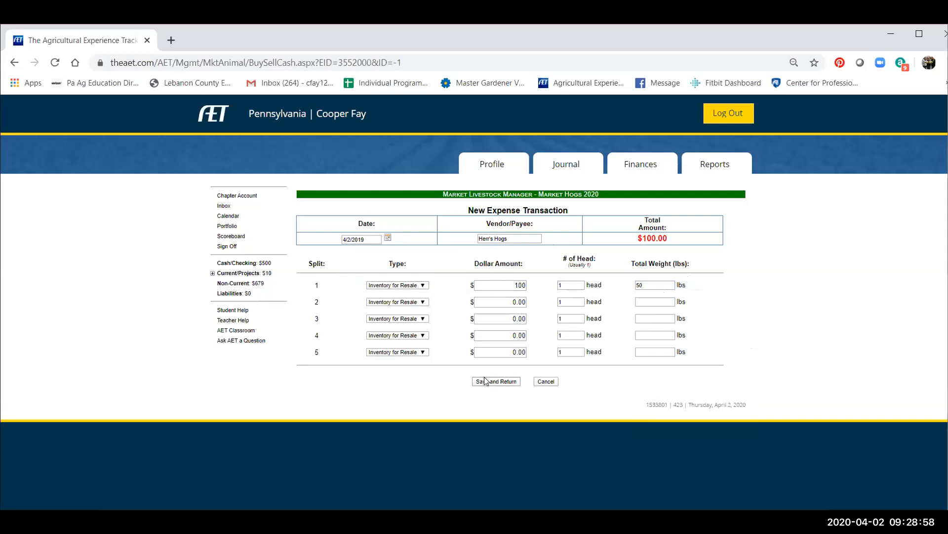
click(504, 383)
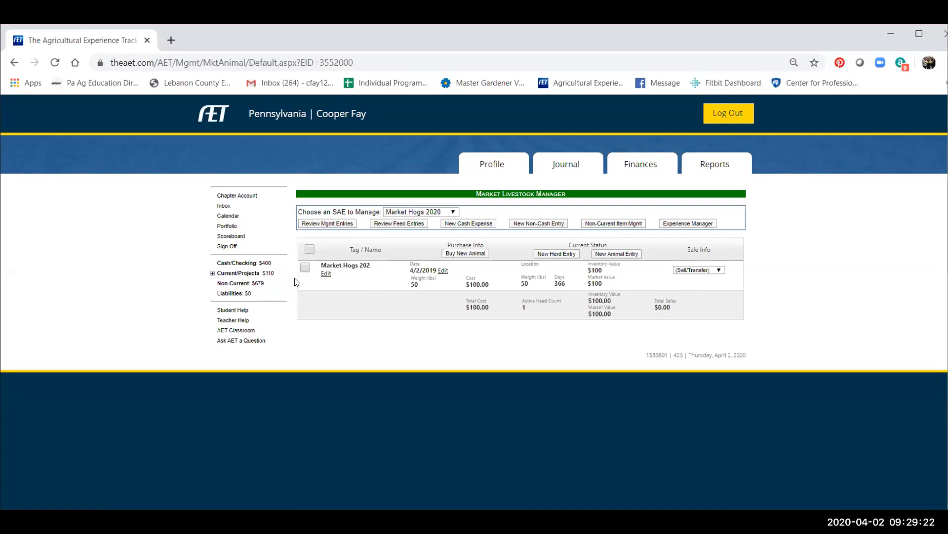
Rename the purchased animal's tag to "#32 Porky" and save the animal record.
click(325, 273)
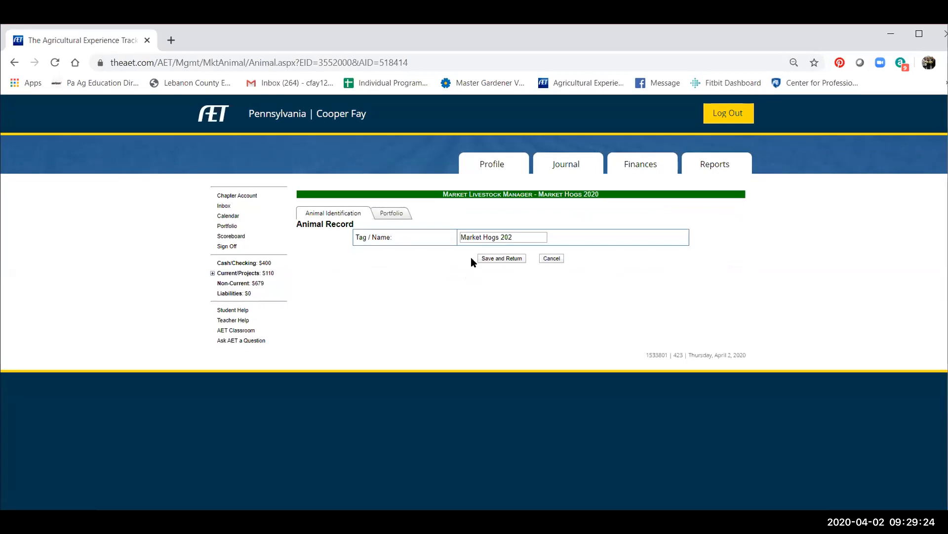
drag(506, 236, 445, 237)
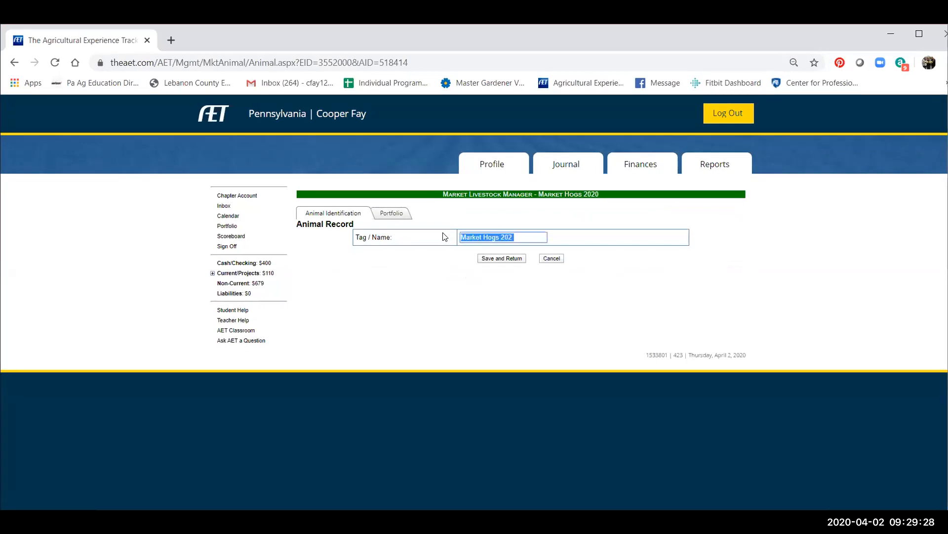
text(#32)
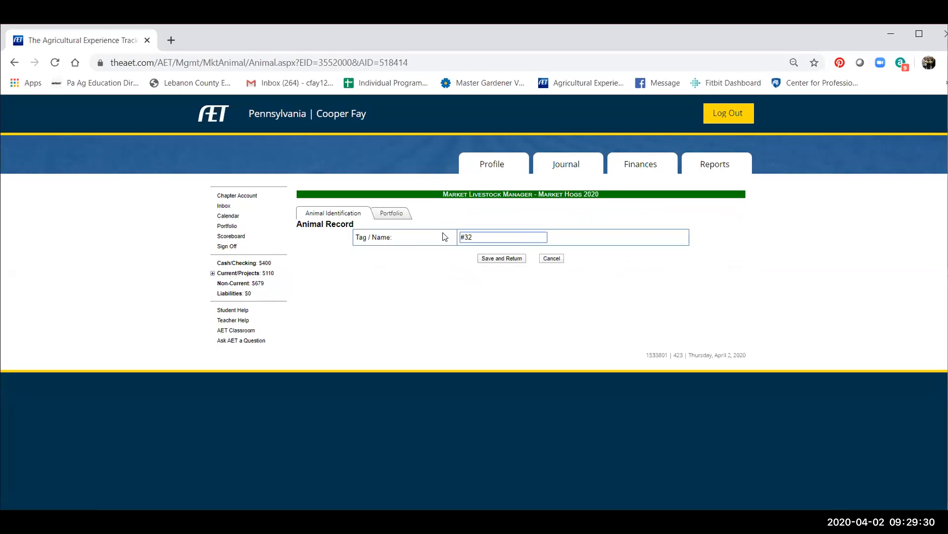
text( Porky)
click(500, 259)
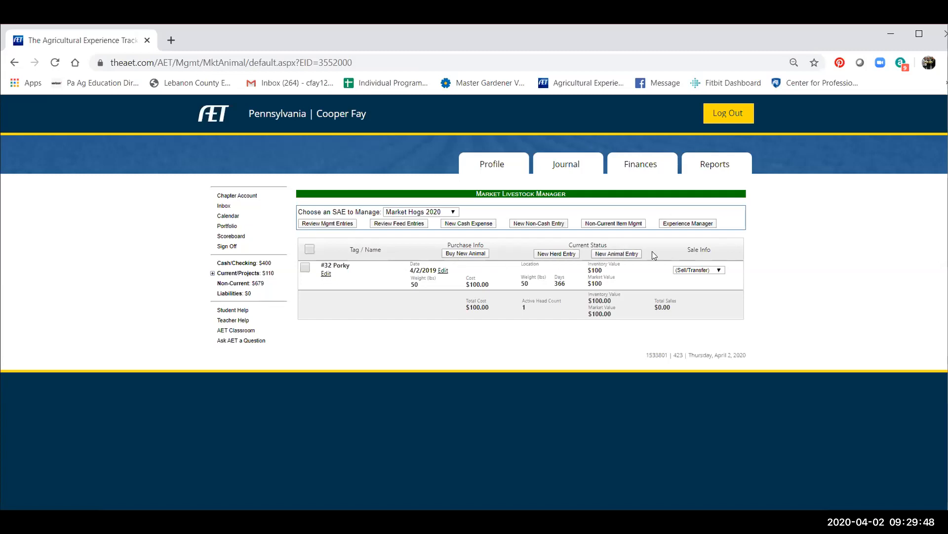
Start a new animal entry dated 4/15/19 with Weight as the management operation.
click(609, 256)
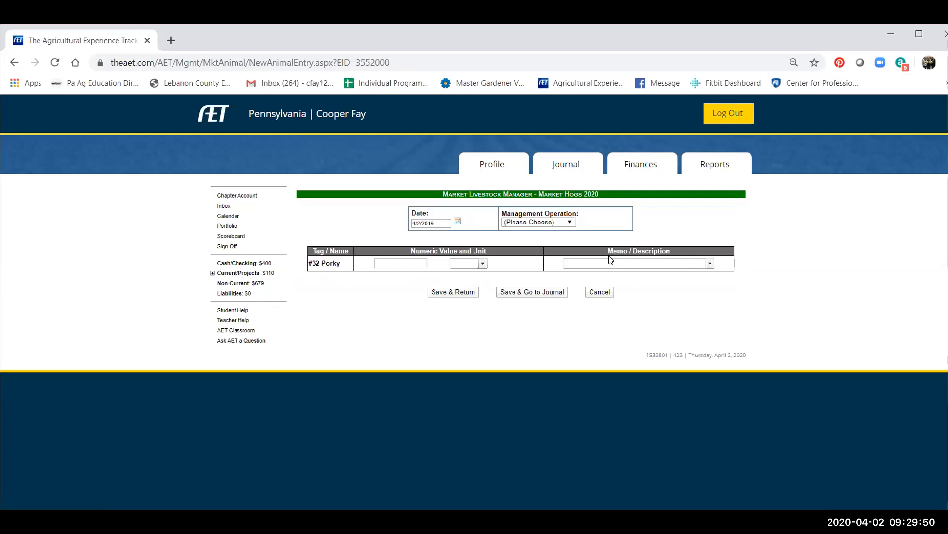
drag(435, 223, 370, 227)
text(4)
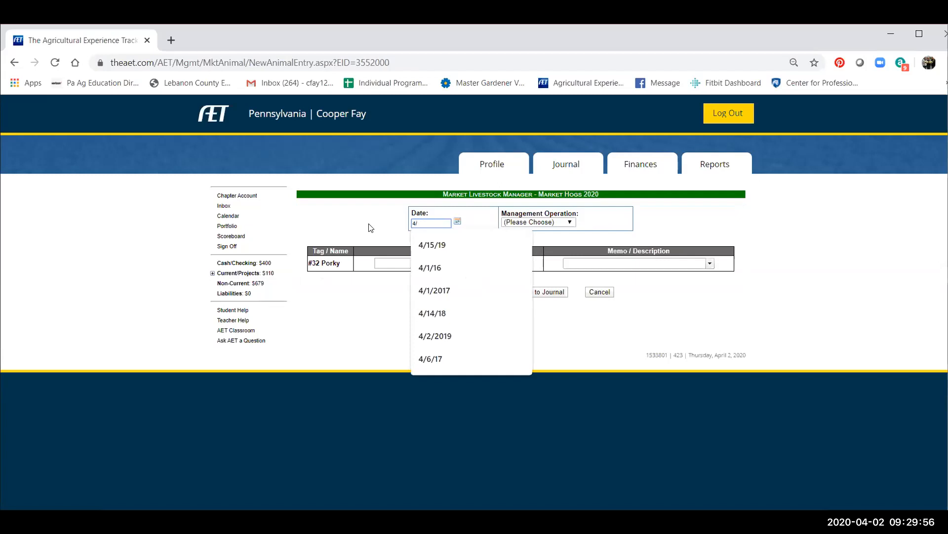
text(/15)
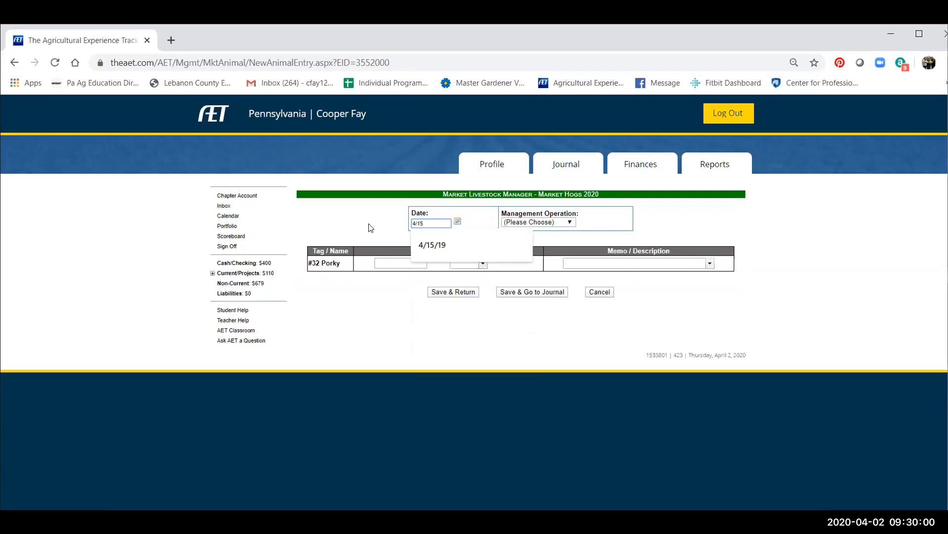
click(425, 246)
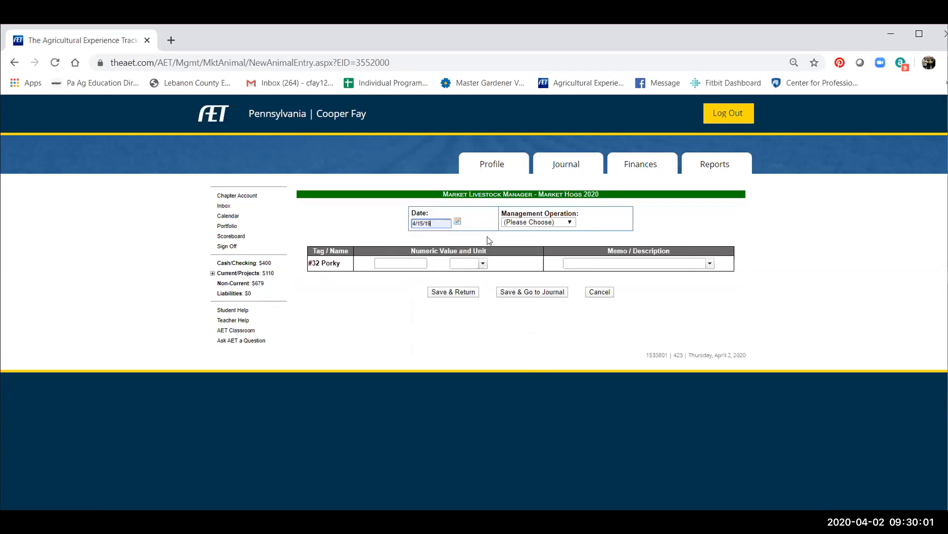
click(533, 222)
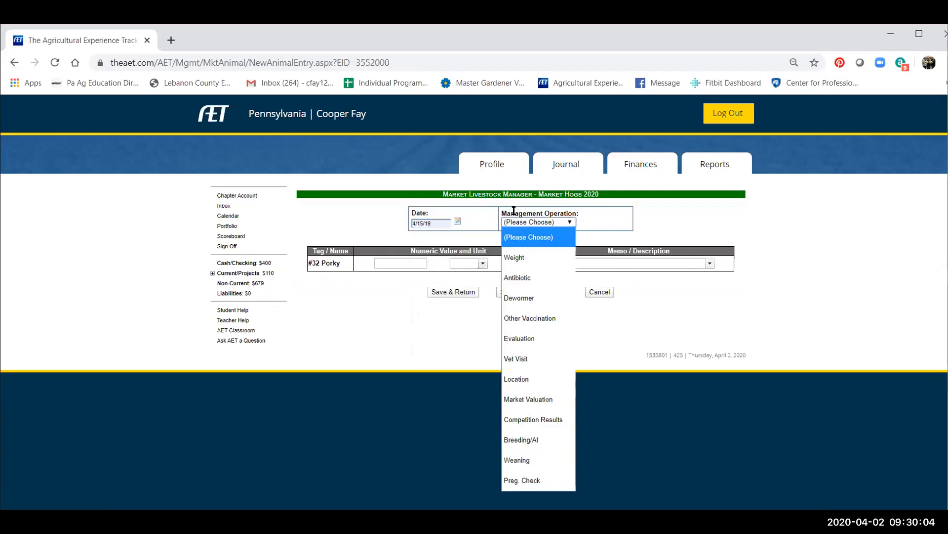
click(527, 257)
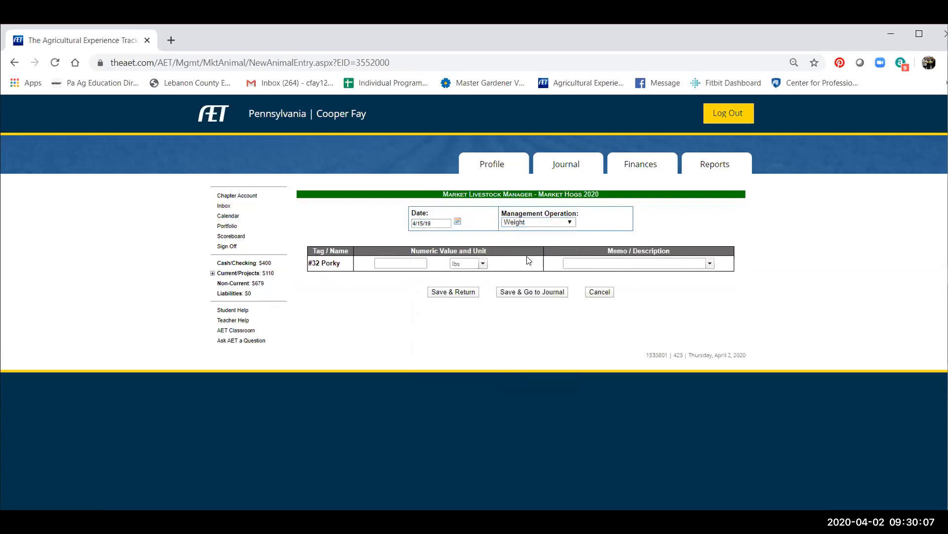
Record 80 lbs for #32 Porky with the memo "Weight is fine - gained 30 lbs" and save the entry.
click(395, 262)
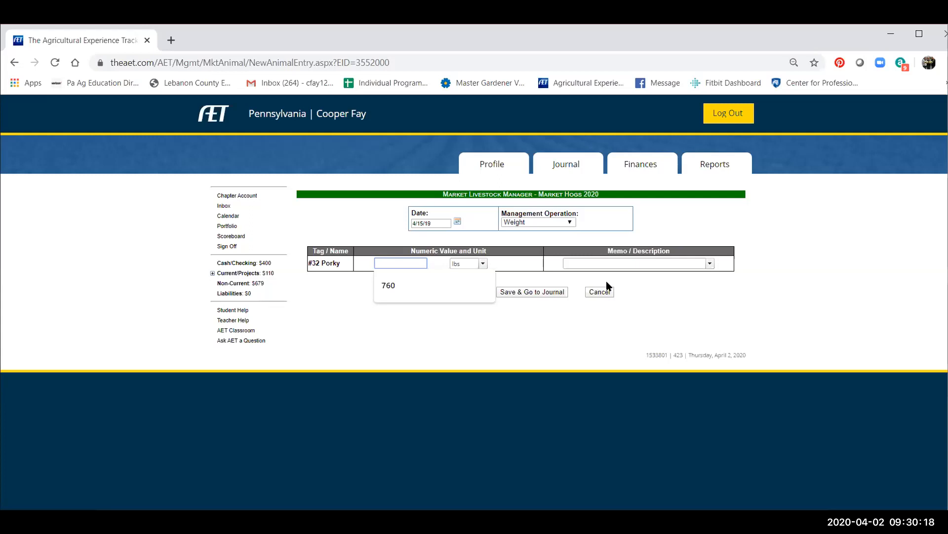
text(80)
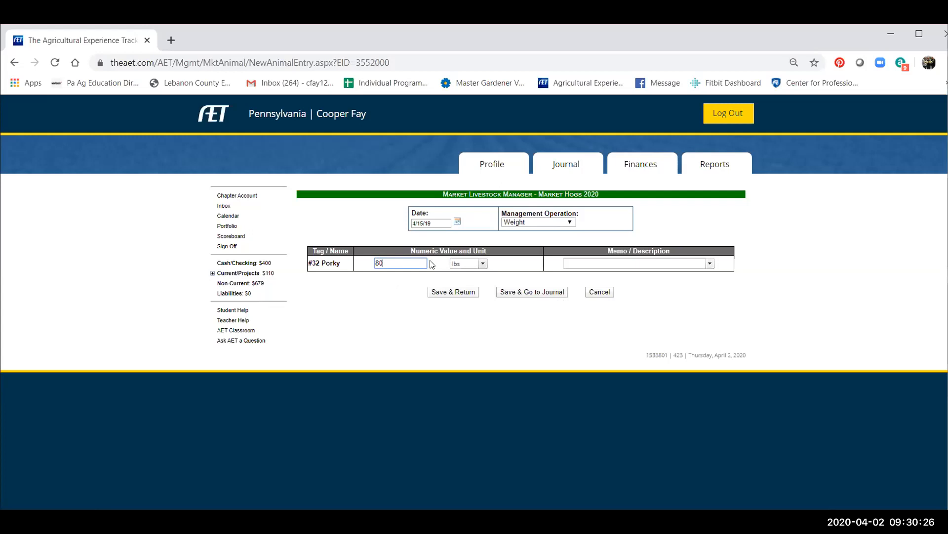
click(483, 263)
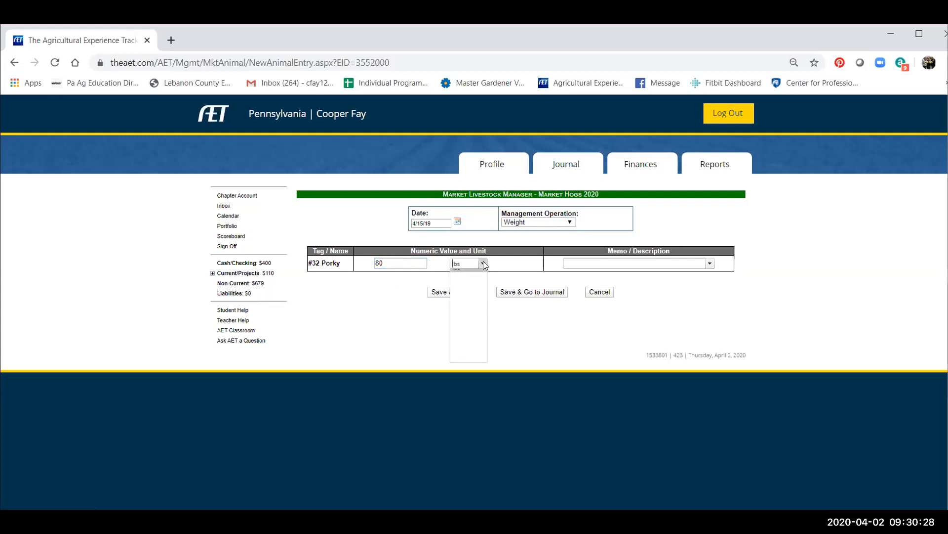
click(483, 263)
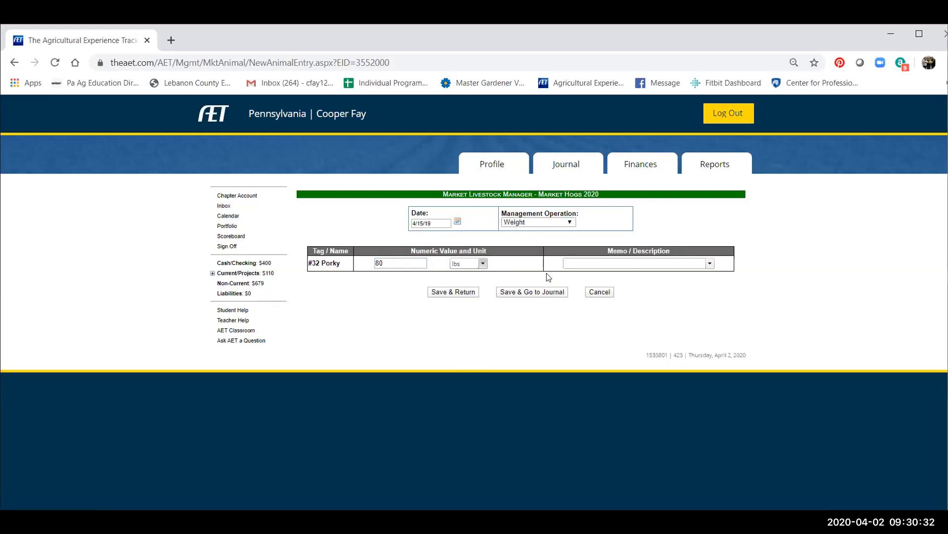
click(605, 262)
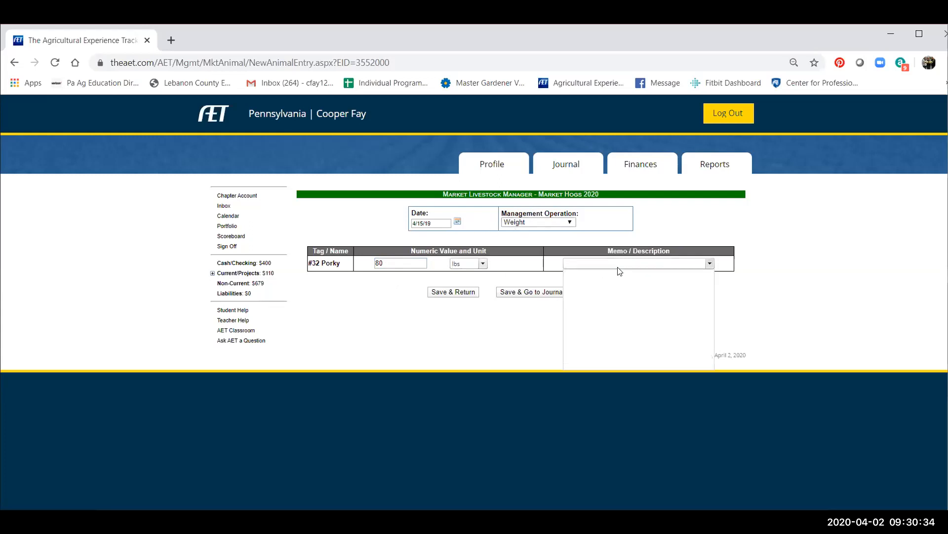
text(Weight is fine - gained 30 lbs)
click(467, 293)
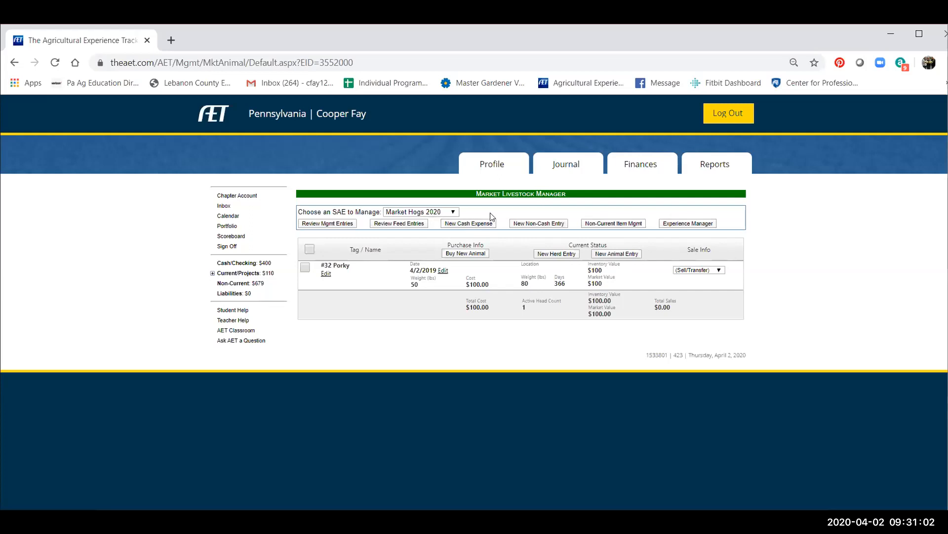
Start a new cash expense dated 4/2/2019 with Tractor Supply Co. as the vendor.
click(462, 225)
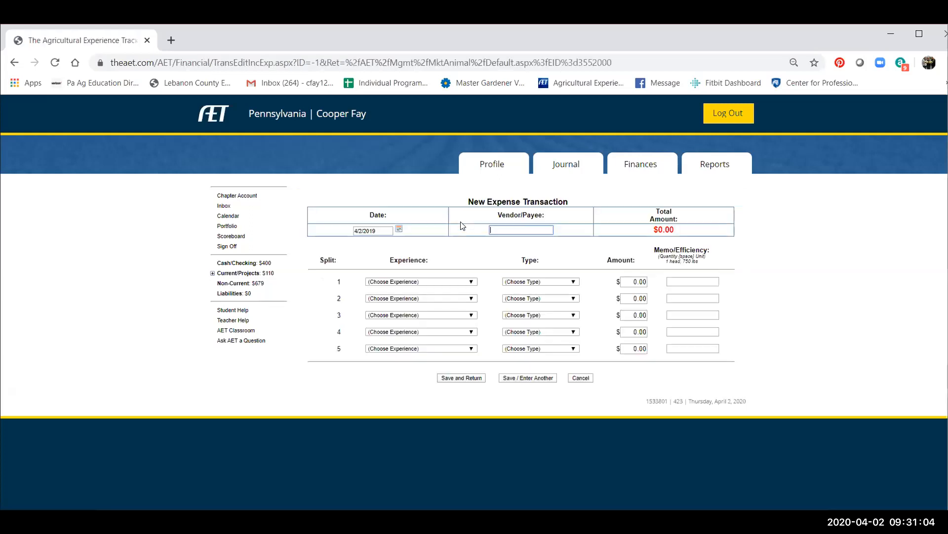
click(376, 231)
click(399, 229)
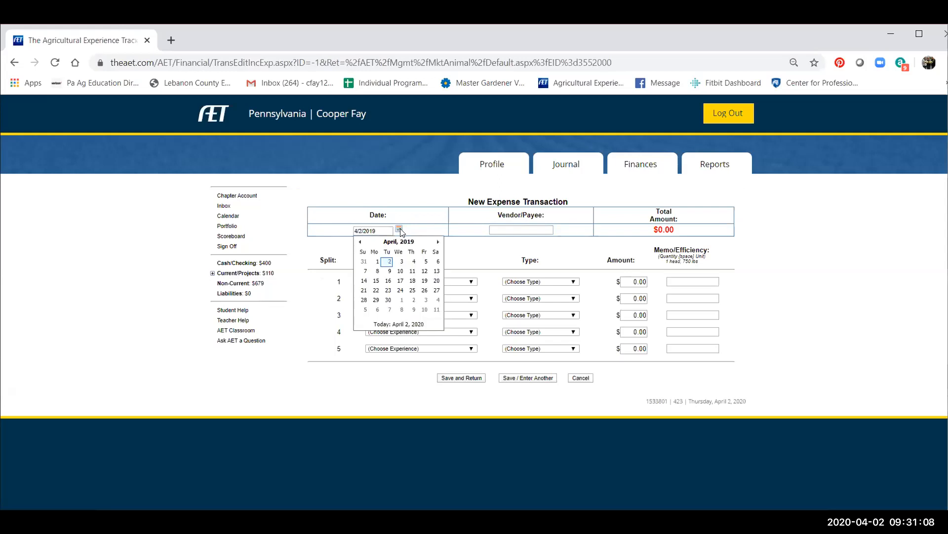
click(390, 262)
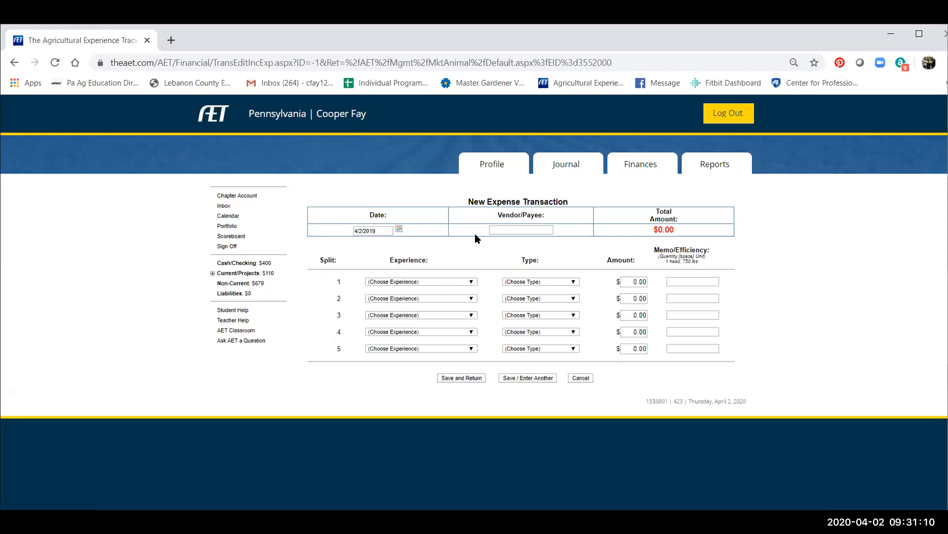
click(499, 230)
text(Traco)
key(BackSpace)
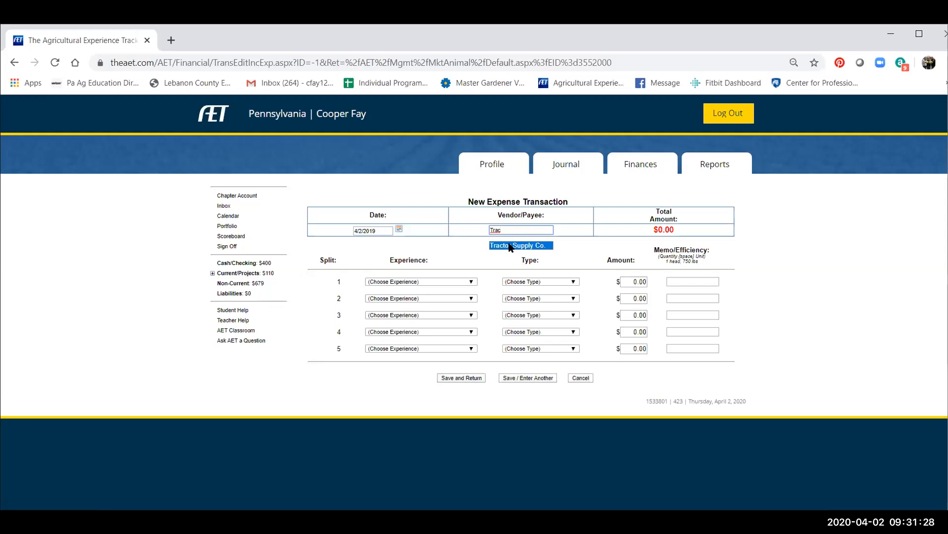
click(530, 246)
Assign the first expense split to the 2019 Market Hogs 2020 experience with Feed as the type.
click(427, 281)
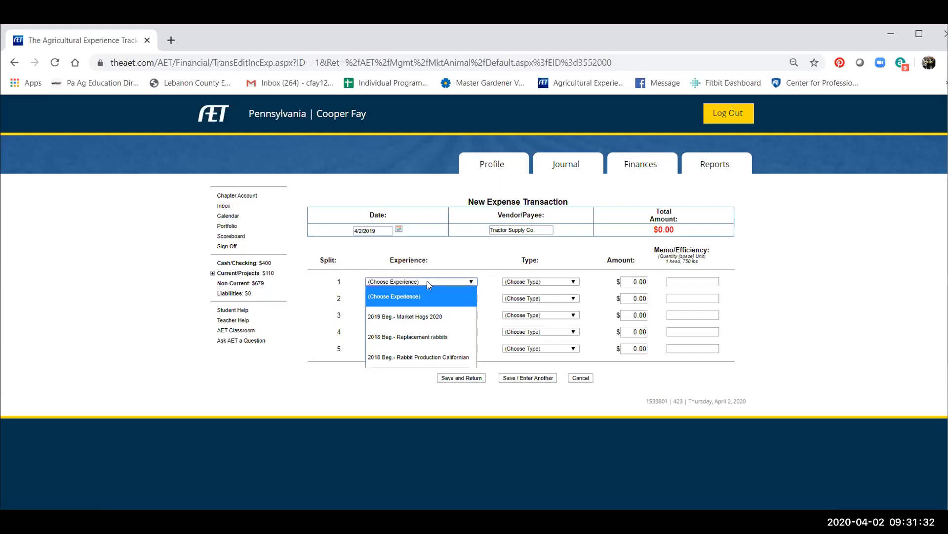
click(427, 316)
click(520, 282)
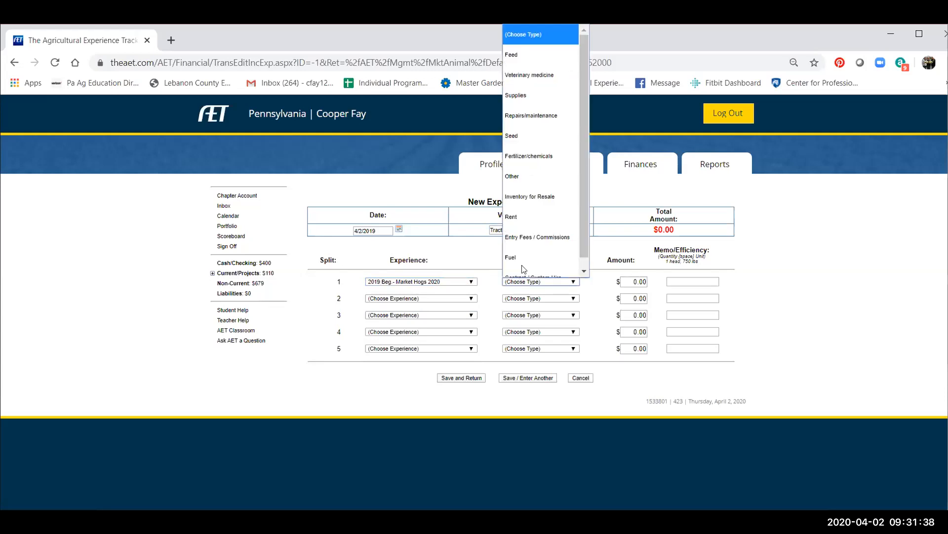
scroll(524, 268, down, 1)
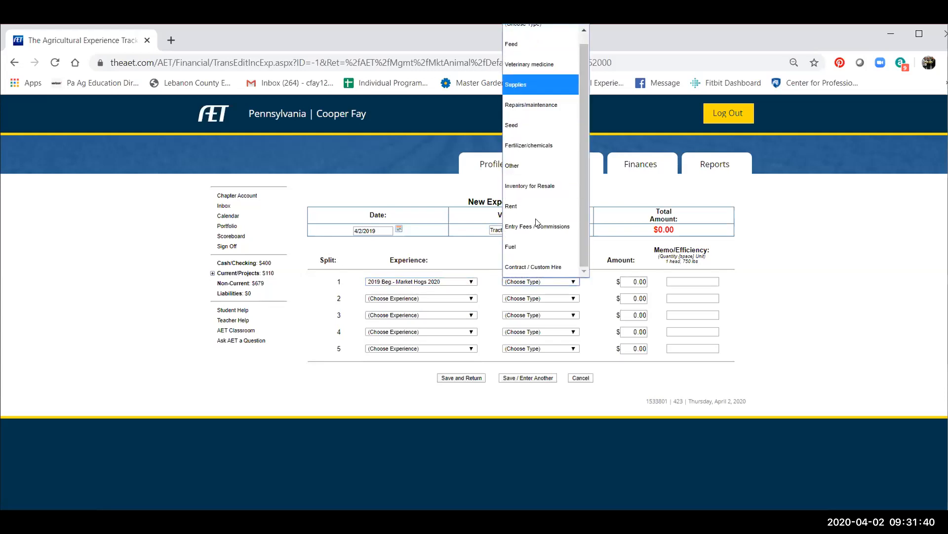
scroll(518, 149, up, 1)
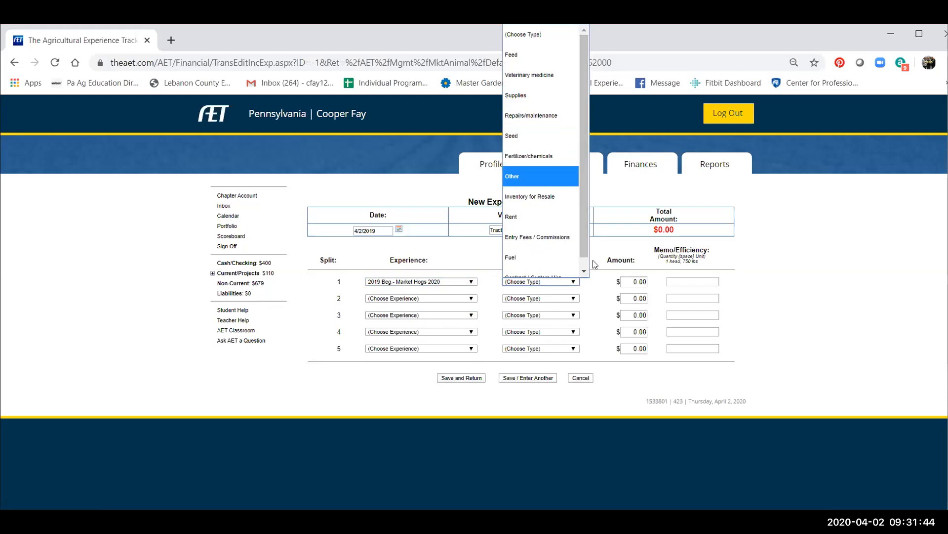
drag(584, 242, 570, 107)
drag(585, 241, 585, 261)
click(804, 41)
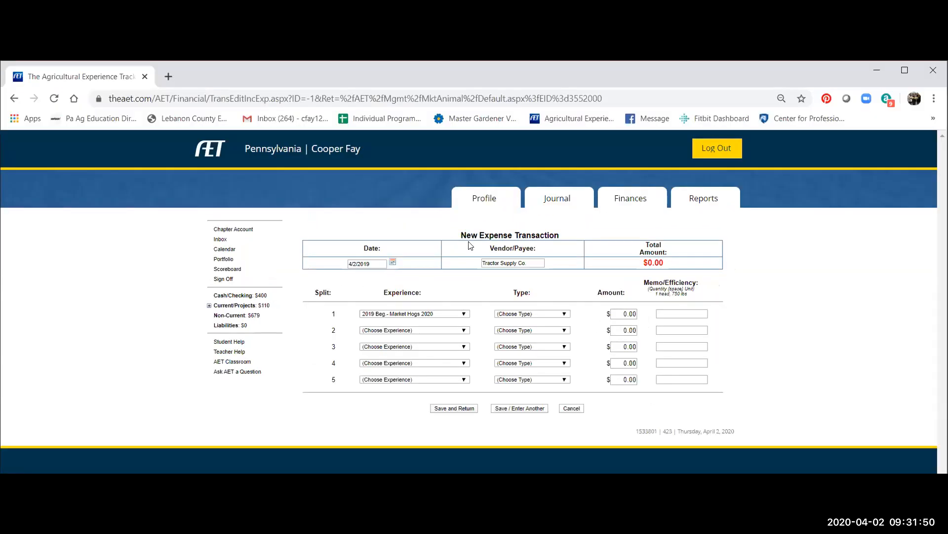
click(544, 281)
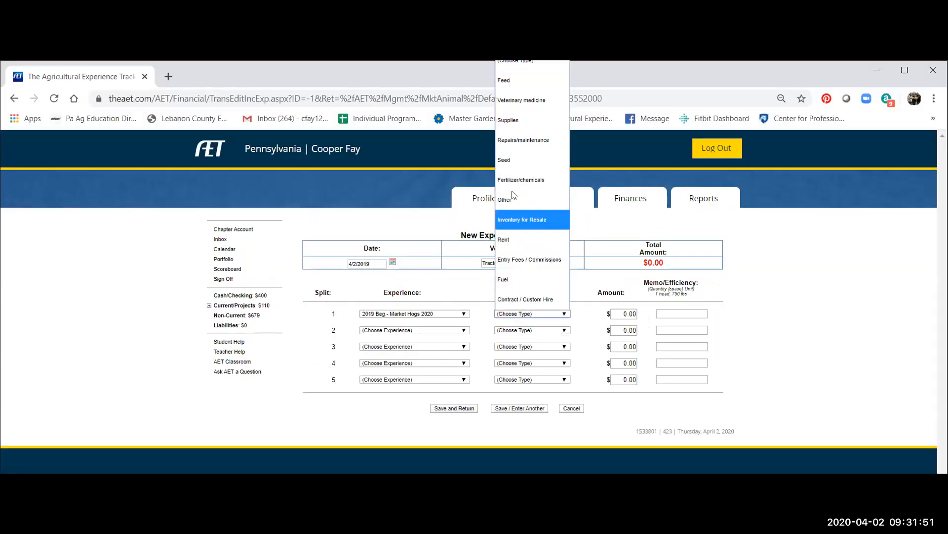
click(506, 79)
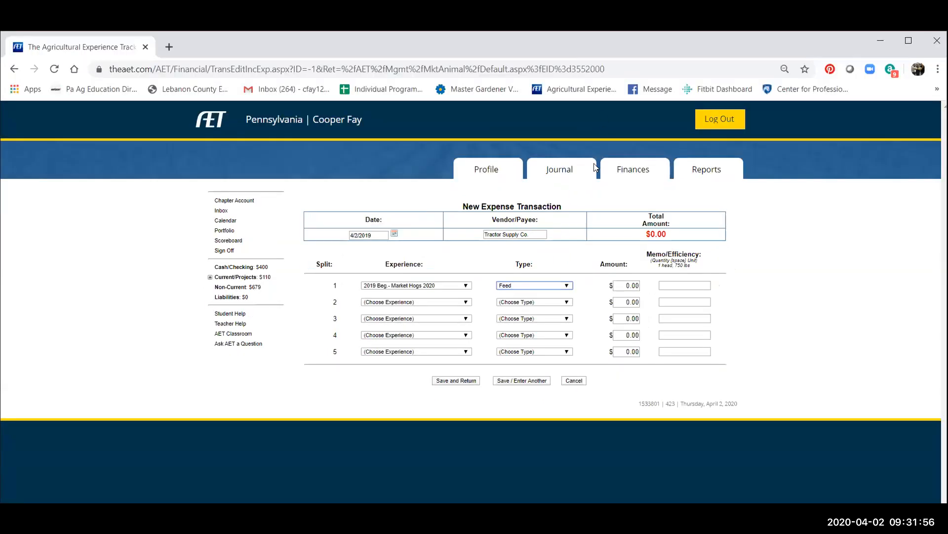
Enter $75 for the feed split with the memo "100 lbs", and save the expense.
click(623, 285)
text(75)
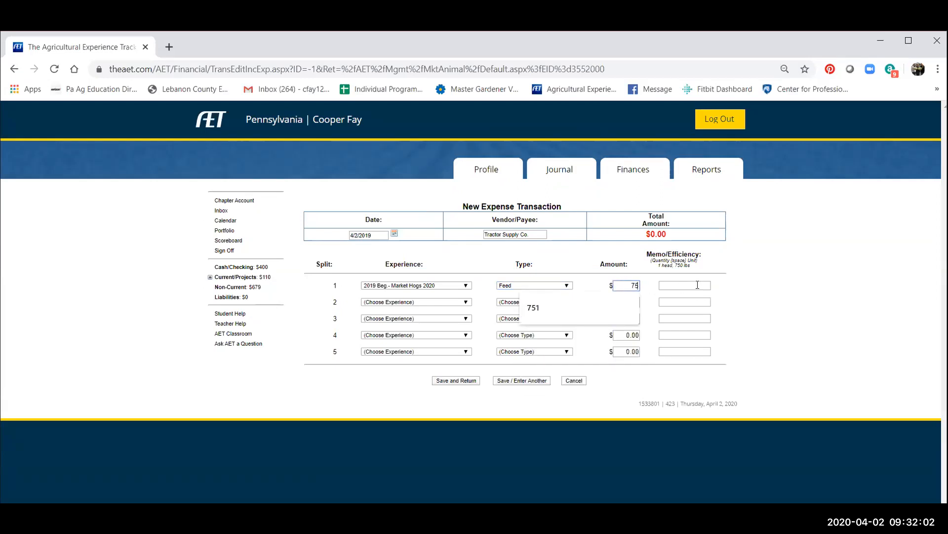
click(697, 285)
click(623, 286)
click(667, 287)
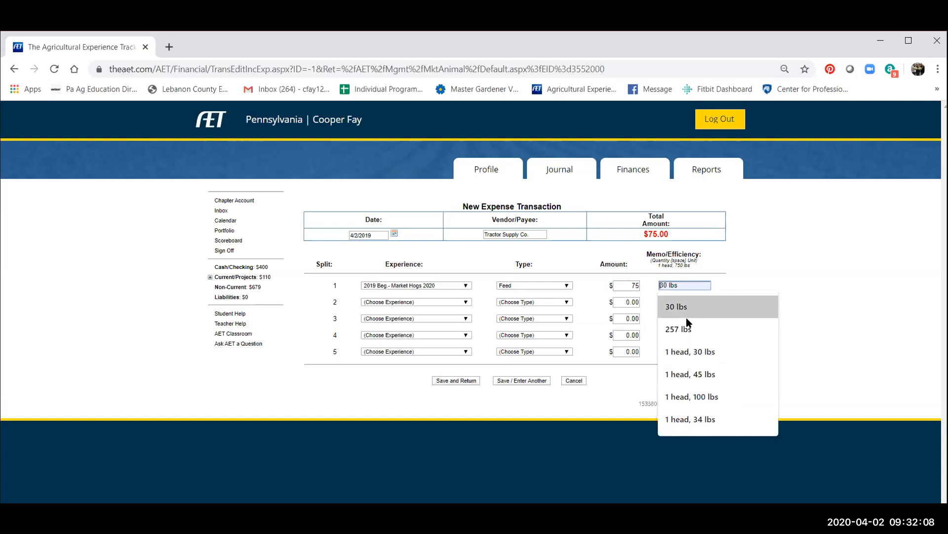
text(100)
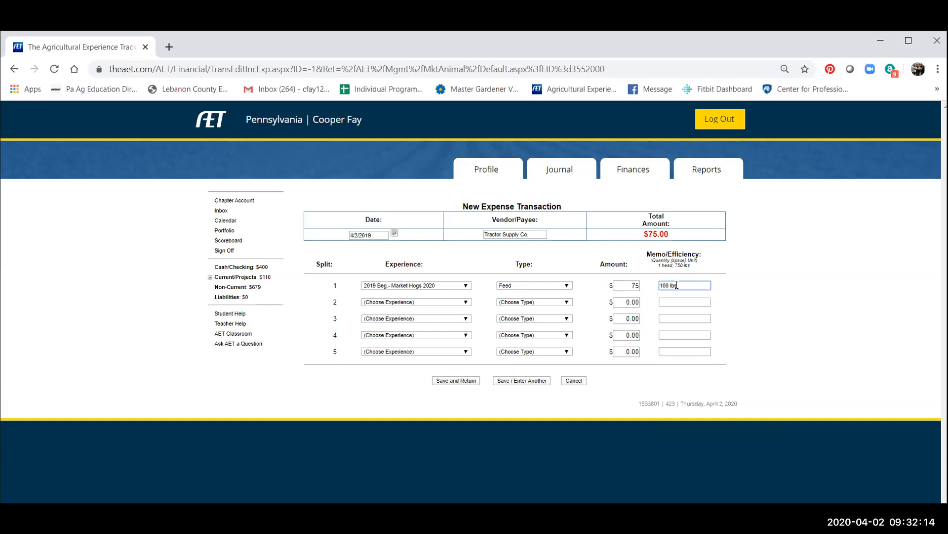
click(636, 285)
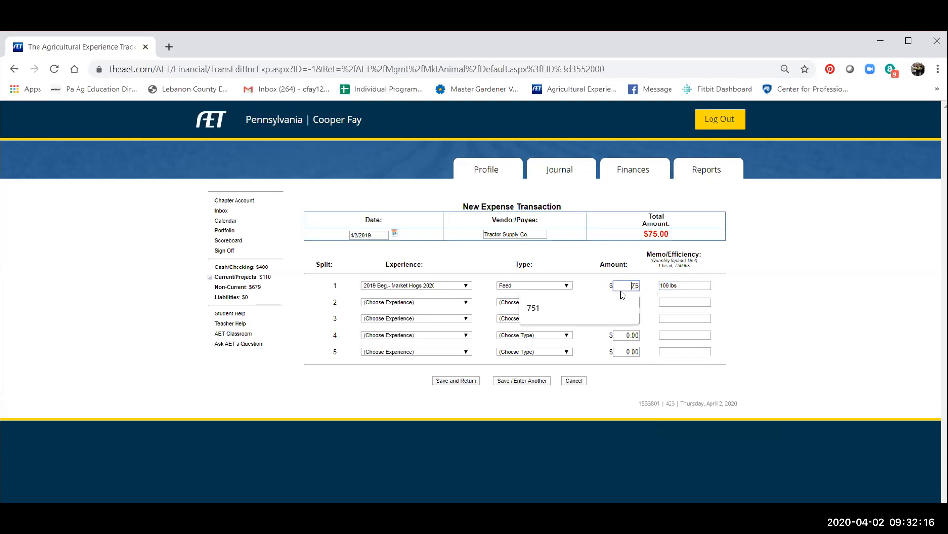
click(632, 285)
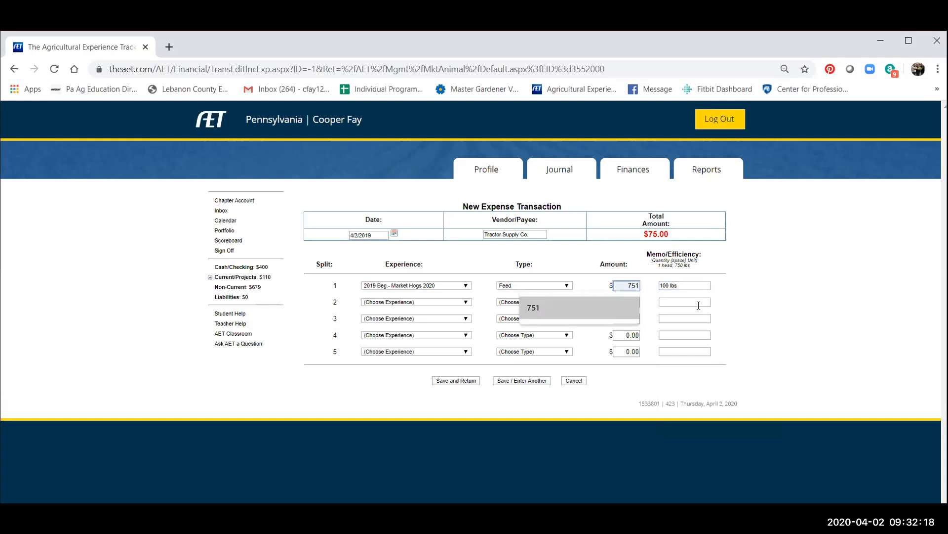
click(686, 289)
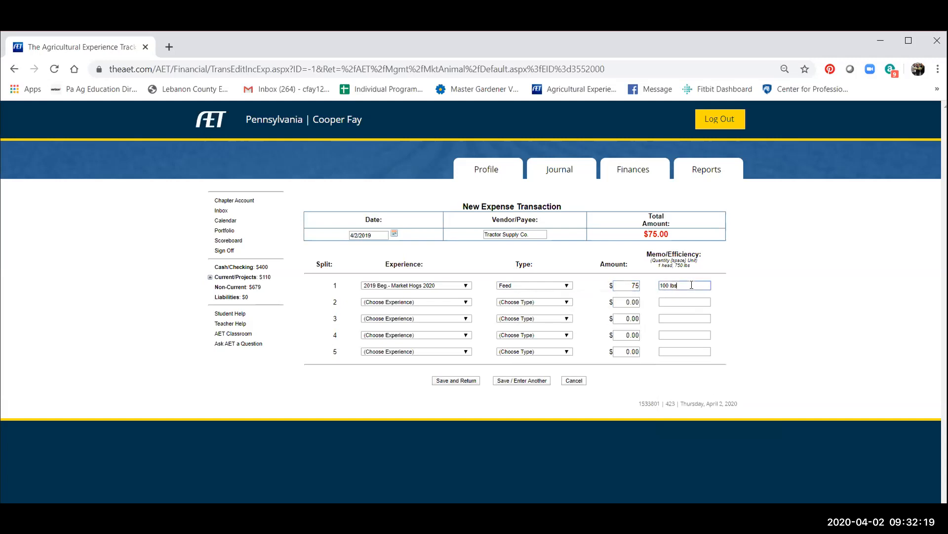
click(458, 380)
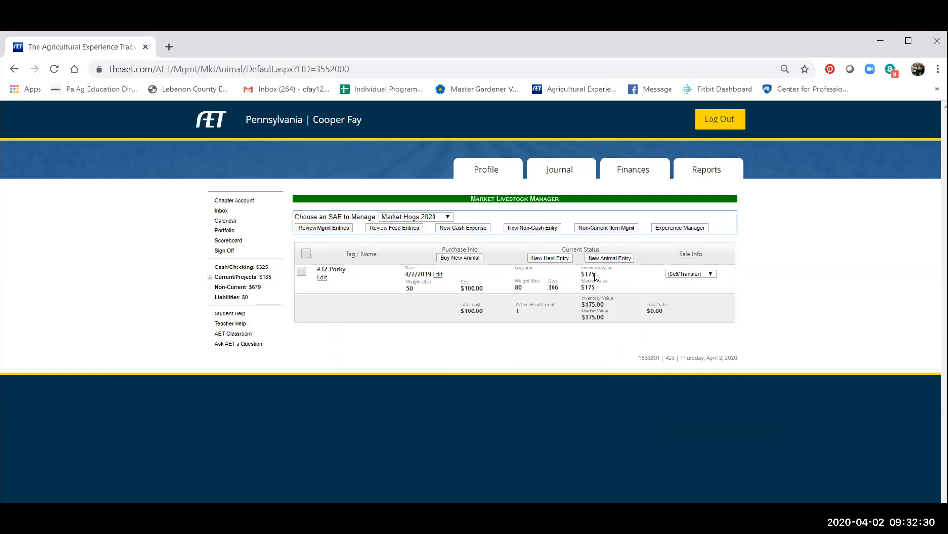
Start another cash expense dated 7/8/2019 with Lebanon County Vet Assoc as the vendor.
click(456, 229)
click(376, 233)
triple_click(373, 232)
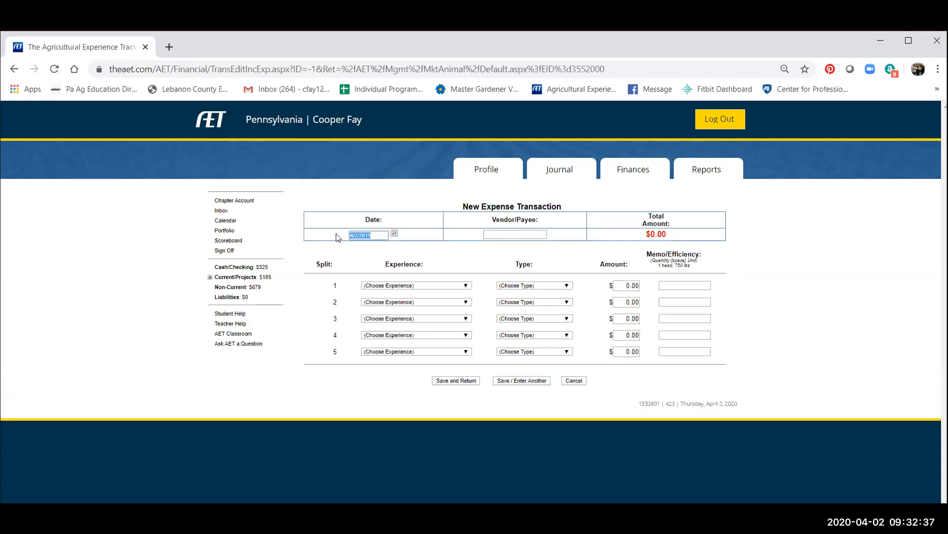
click(394, 233)
click(432, 246)
click(433, 246)
click(433, 246)
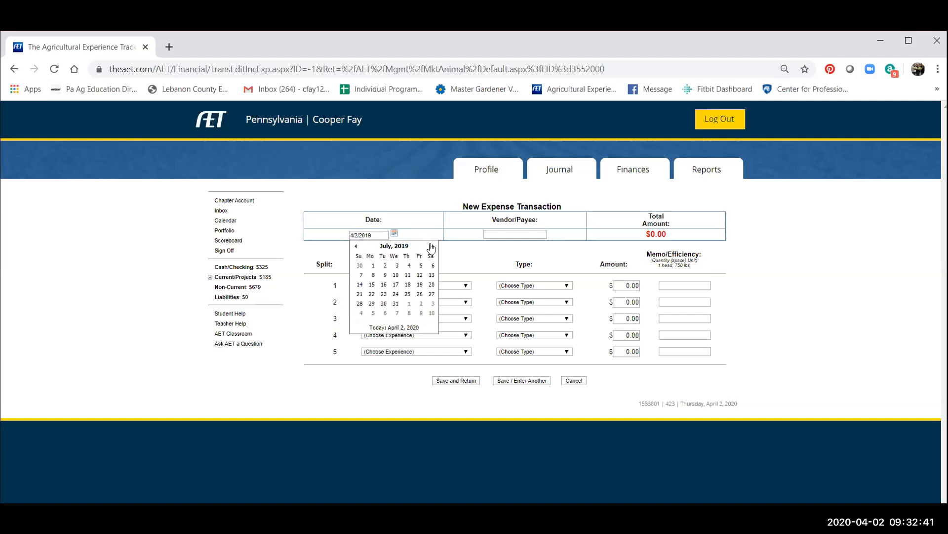
click(374, 275)
click(515, 234)
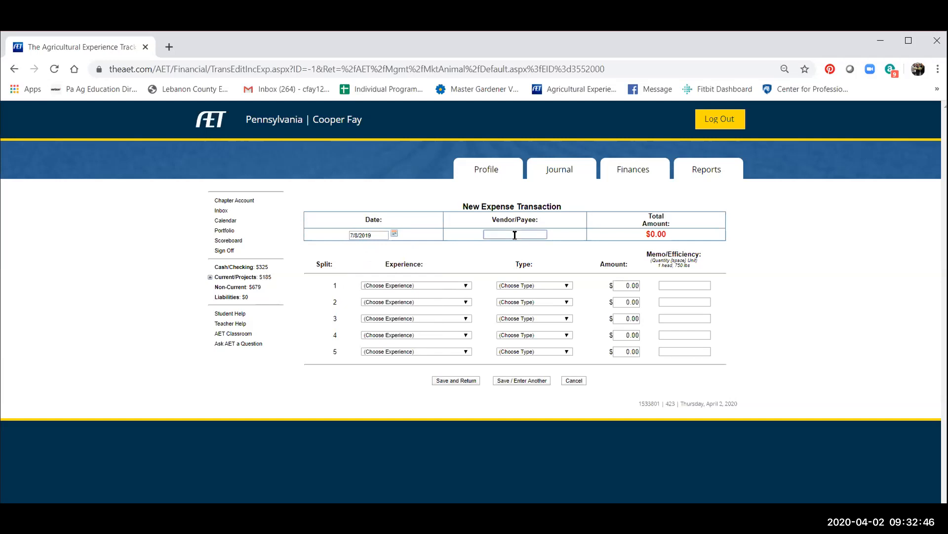
text(Leca)
text(non C)
text(ounty Vet)
text( Assoc)
Assign the vet expense's first split to the 2019 Market Hogs 2020 experience with Veterinary medicine as the type.
click(405, 286)
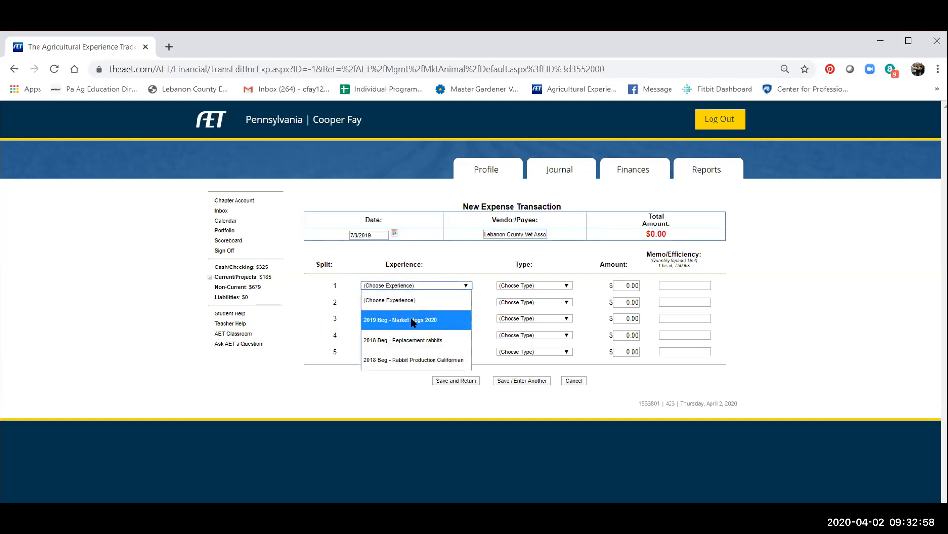
click(413, 321)
click(524, 289)
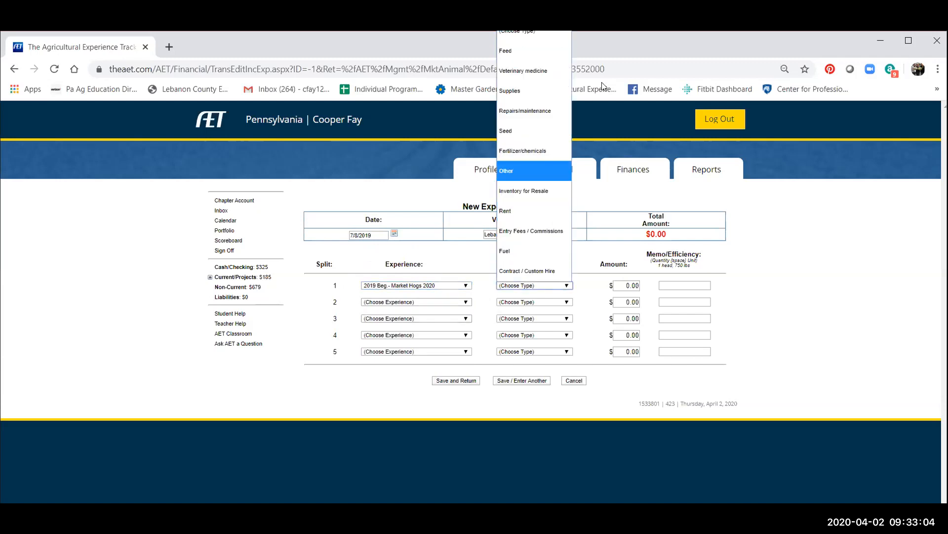
click(523, 70)
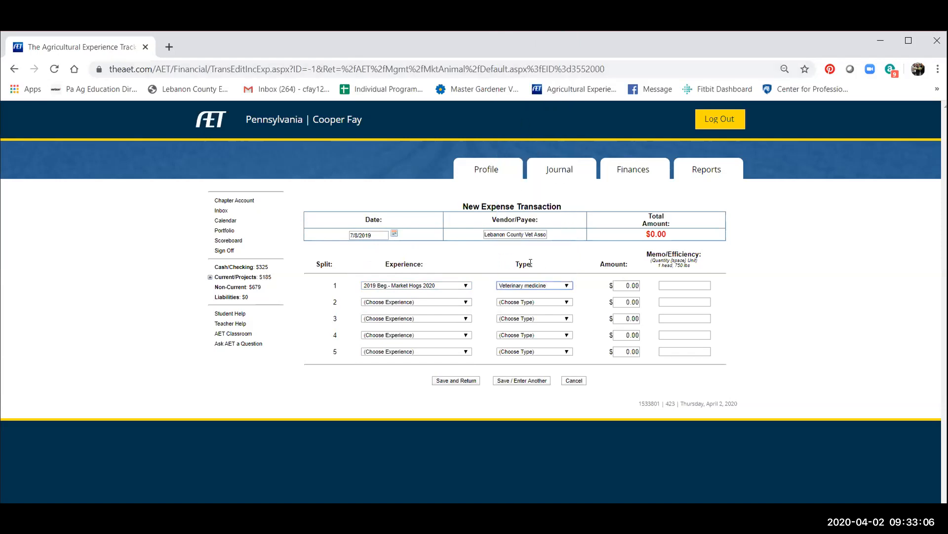
Enter $50 for the veterinary split with a memo noting 1 visit for the fair, and save the expense.
click(630, 285)
text(50)
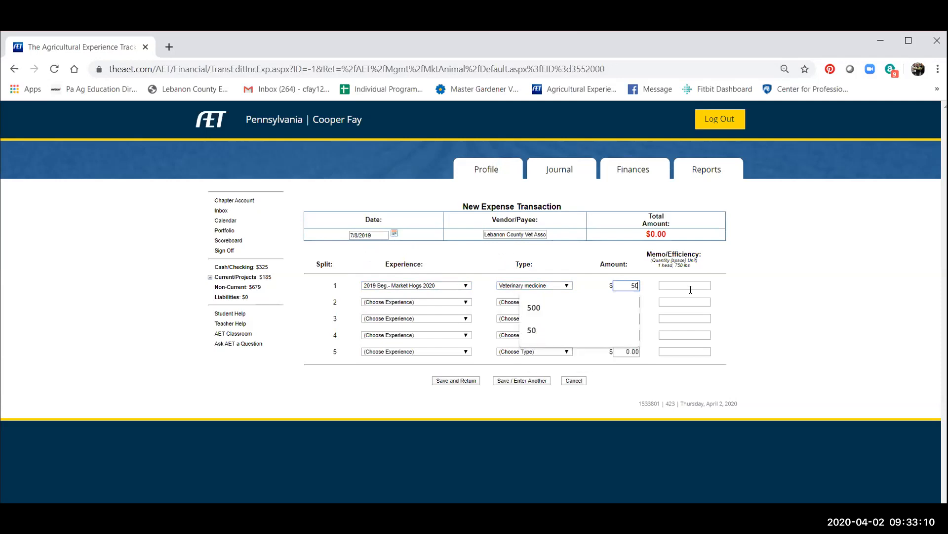
click(693, 285)
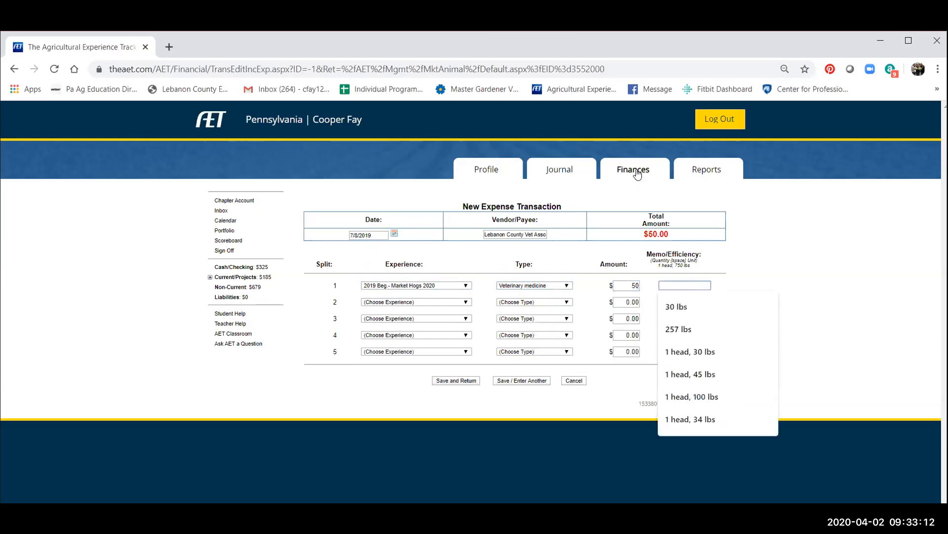
text(1 h)
text(isi)
text(t)
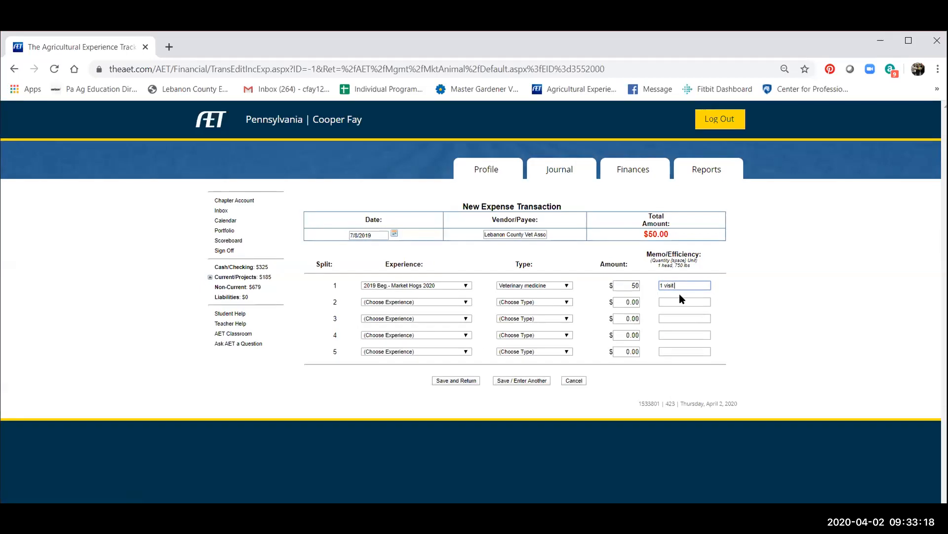
text( For the fair)
click(454, 382)
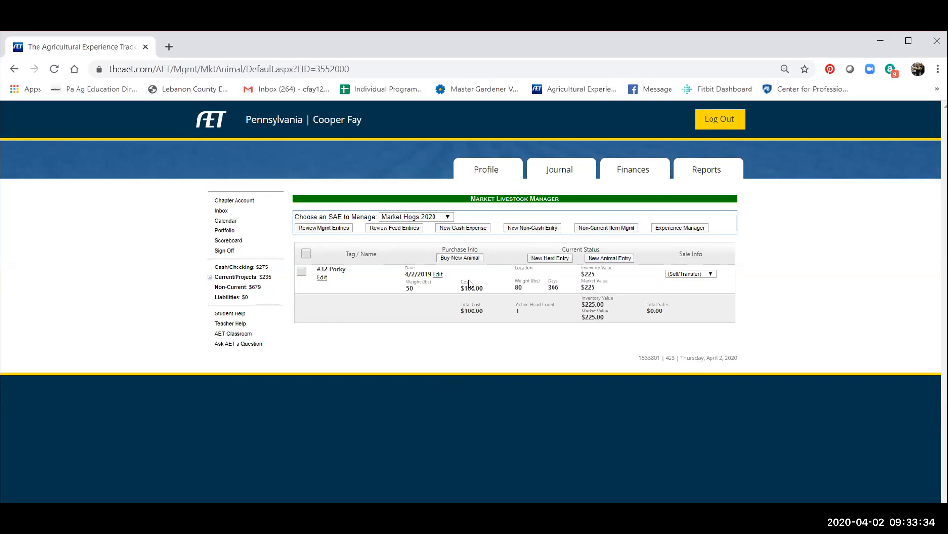
Start a sale transaction for #32 Porky dated 7/31/2019 with Hershey's Mill as the vendor/payee.
click(685, 276)
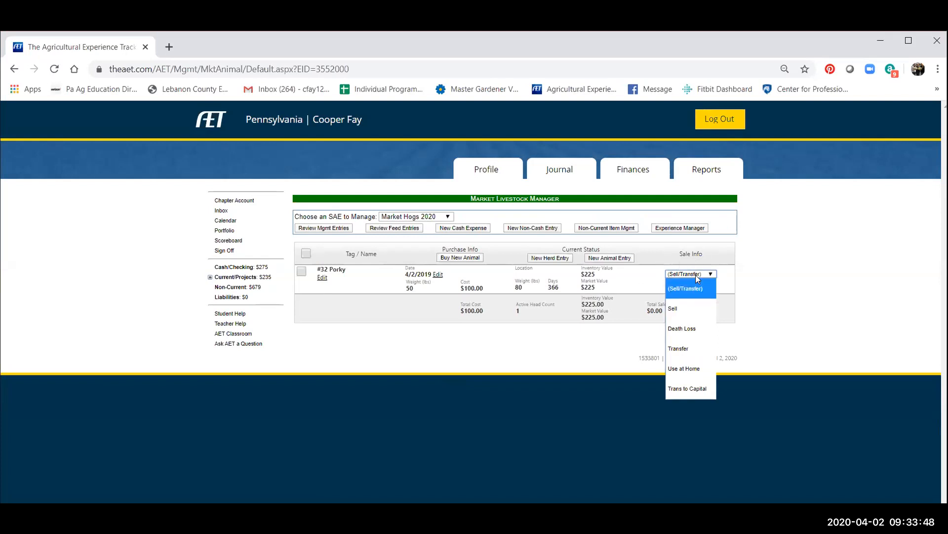
click(678, 308)
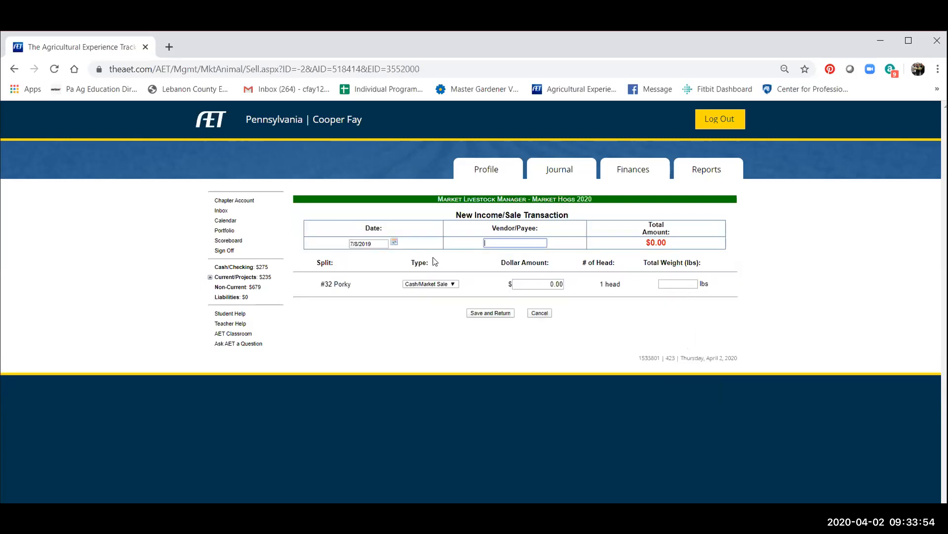
click(395, 242)
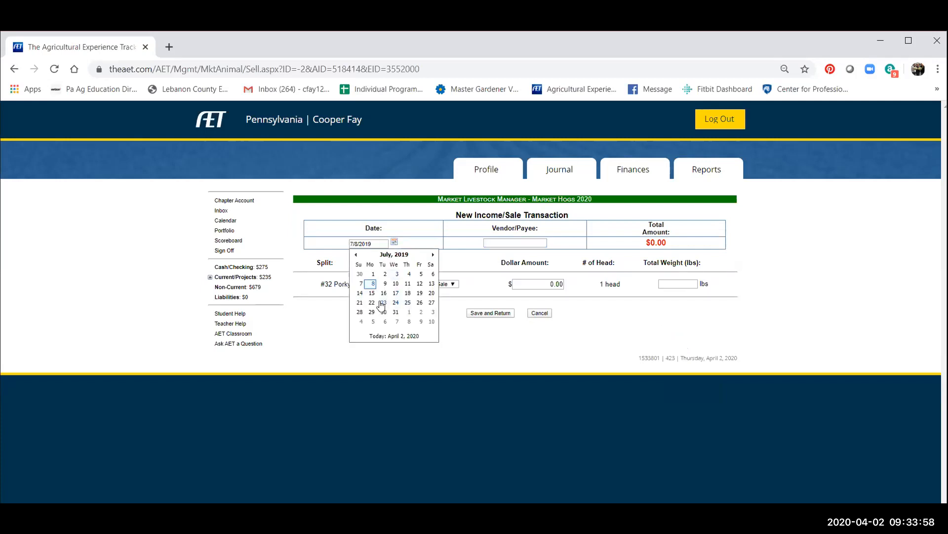
click(394, 312)
click(521, 243)
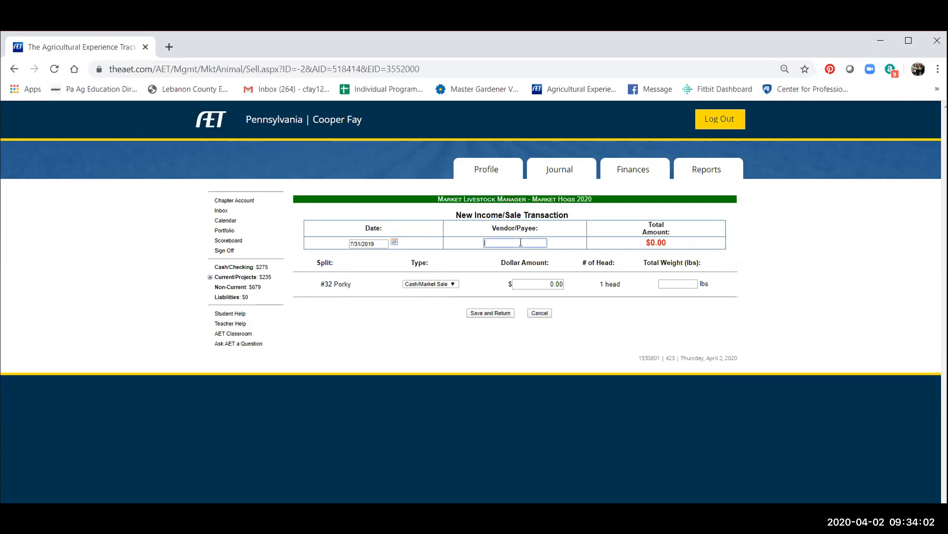
text(Hershey's Mill)
Record #32 Porky as a Stock Show Sale for $500.00 at 265 lbs total weight, and save the sale.
click(441, 285)
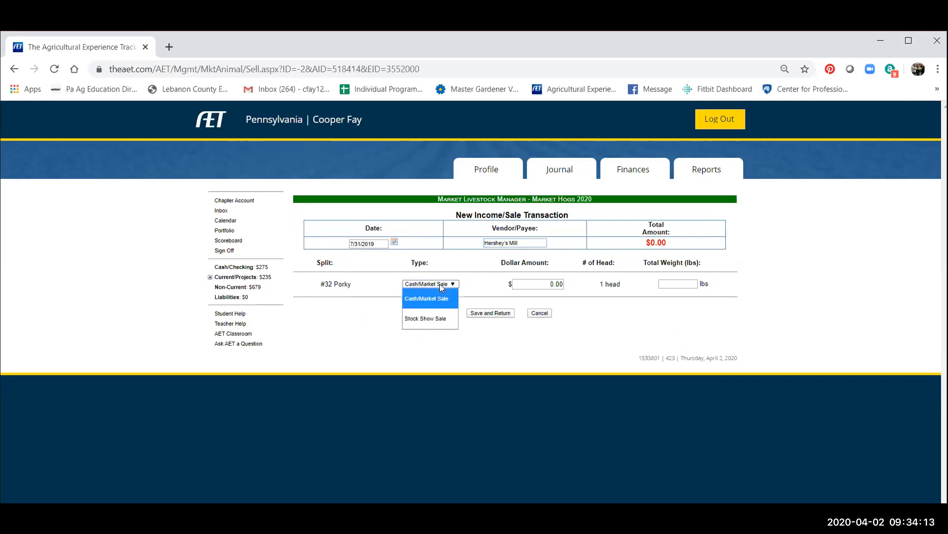
click(436, 318)
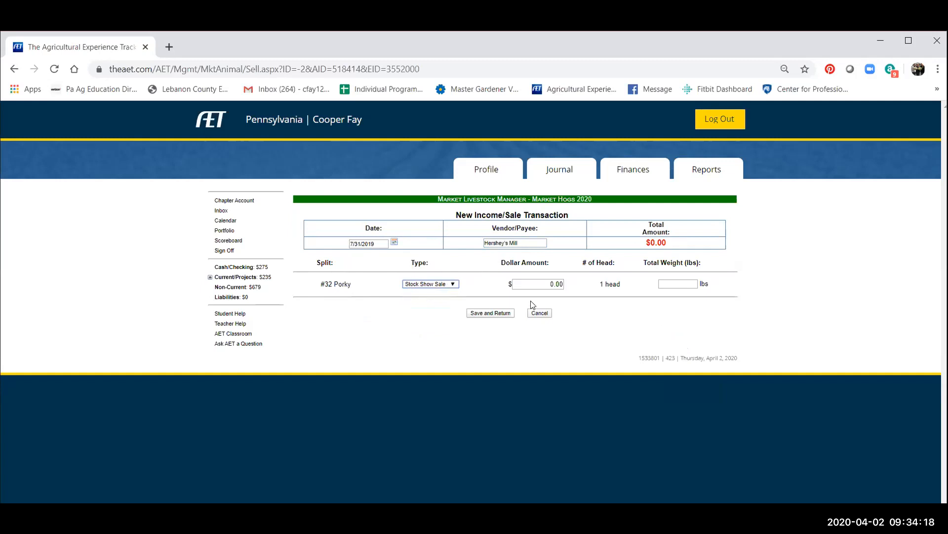
click(538, 284)
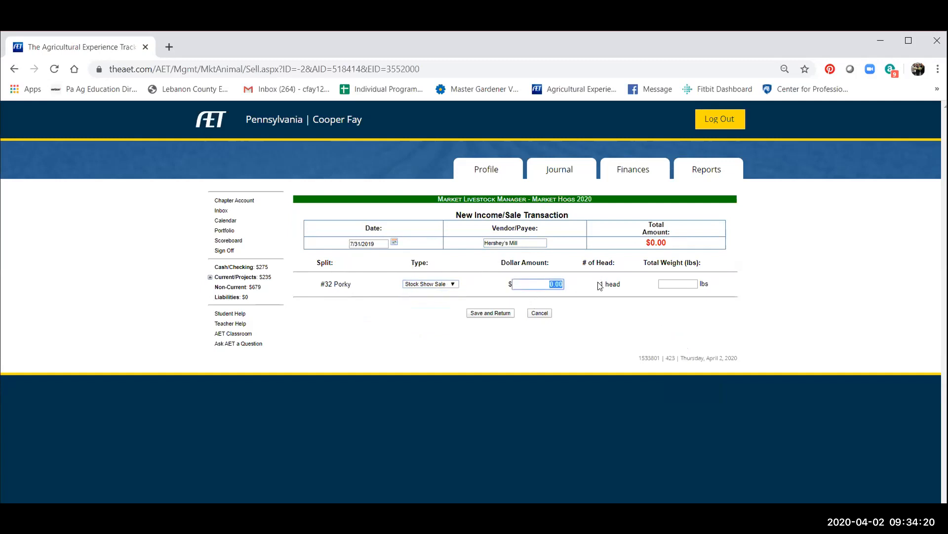
text(50)
key(Escape)
text(0.00)
click(689, 283)
text(265)
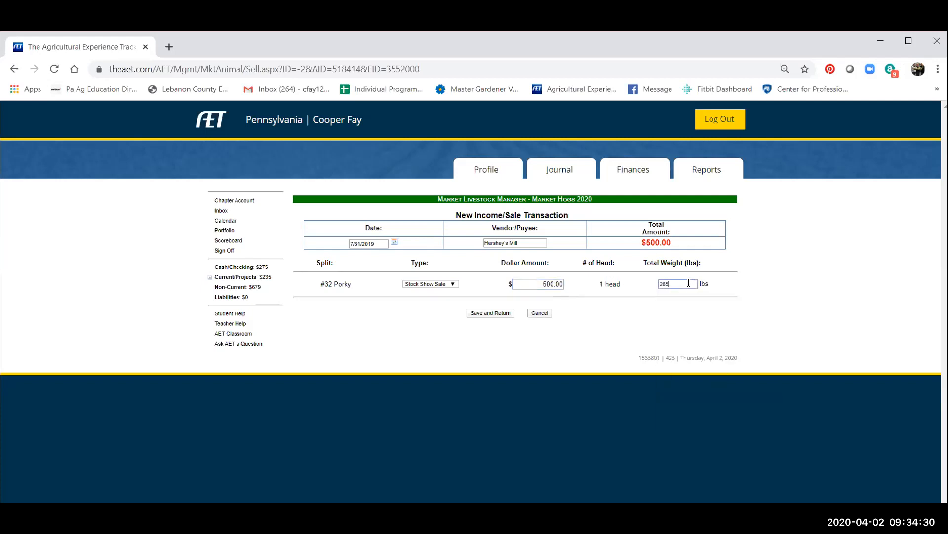
click(489, 312)
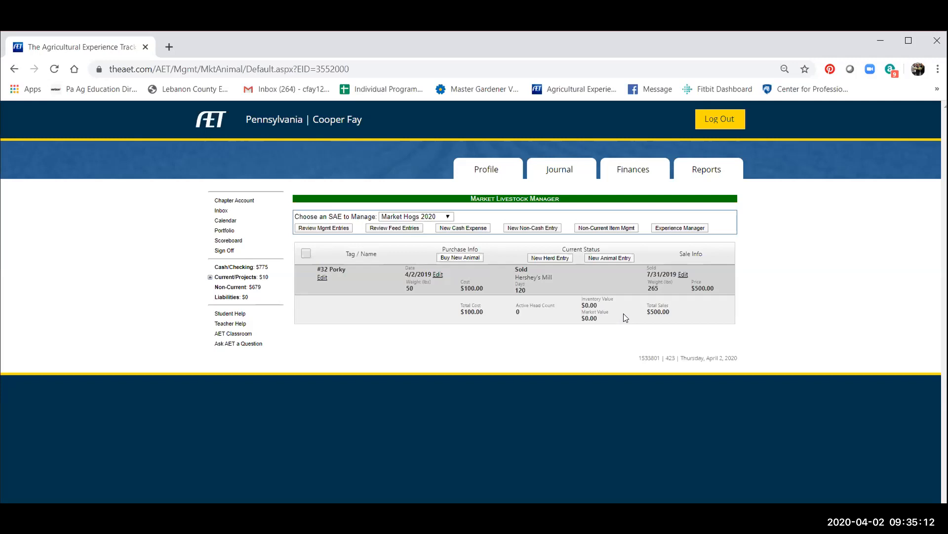
View the advanced Analysis report of animal experiences for Market Hogs 2020, and return to the reports overview.
click(708, 170)
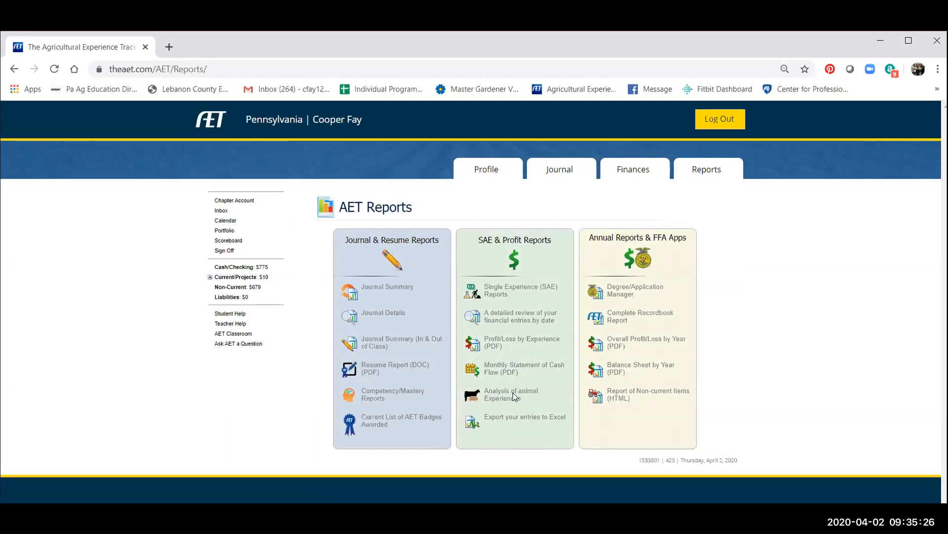
click(513, 392)
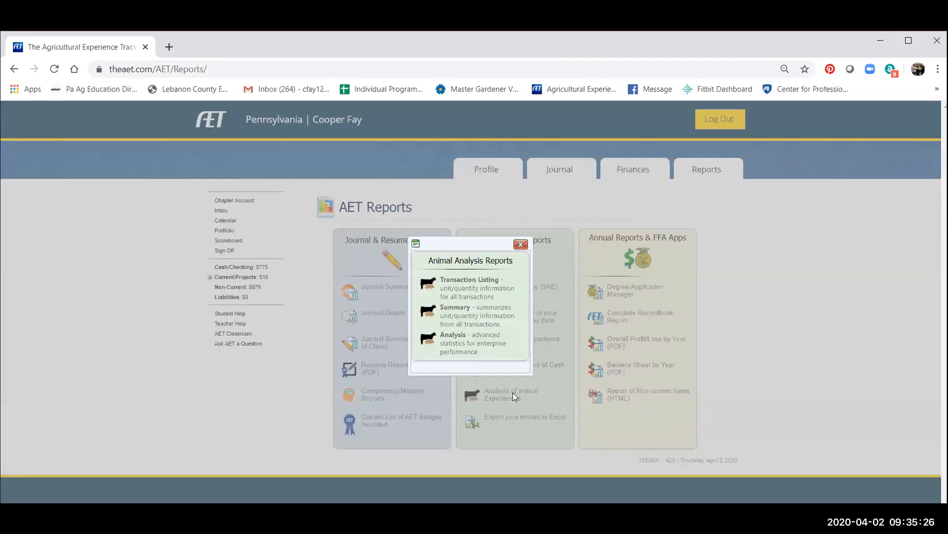
click(462, 344)
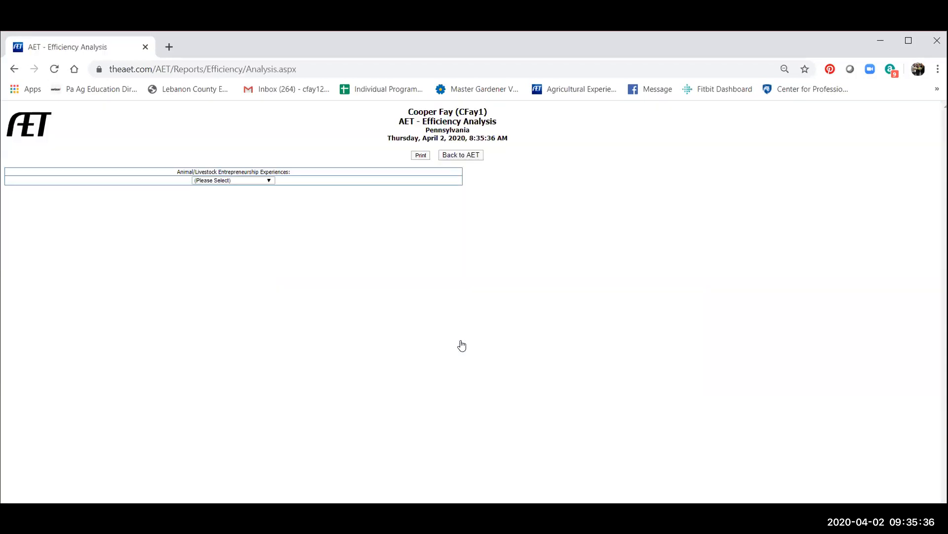
click(221, 180)
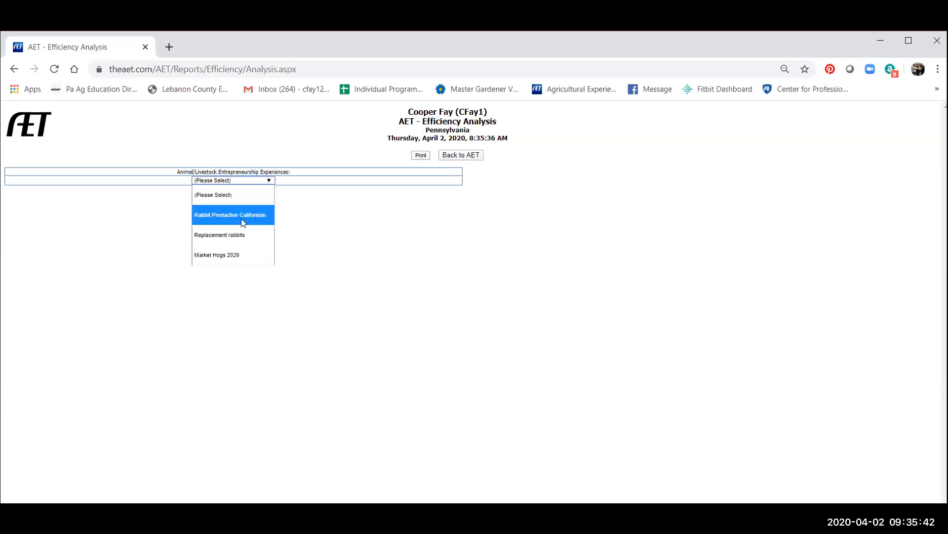
click(239, 254)
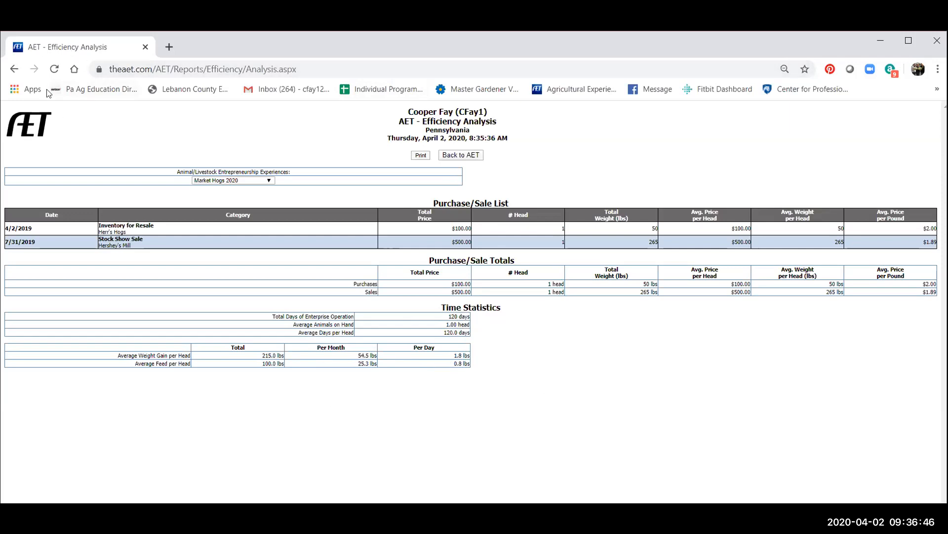
click(455, 153)
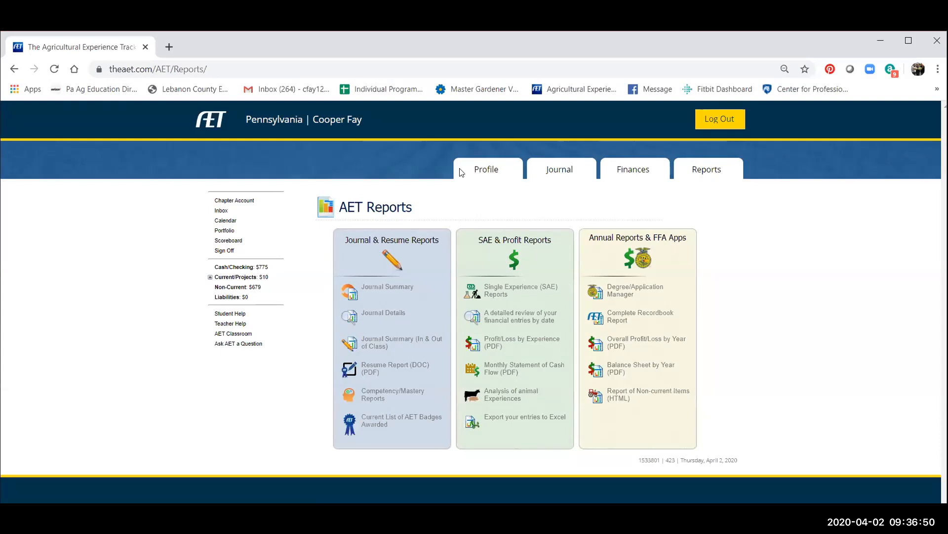
Review the financial entries recorded for Market Hogs 2020, and return to the Project/Experience Manager.
click(209, 121)
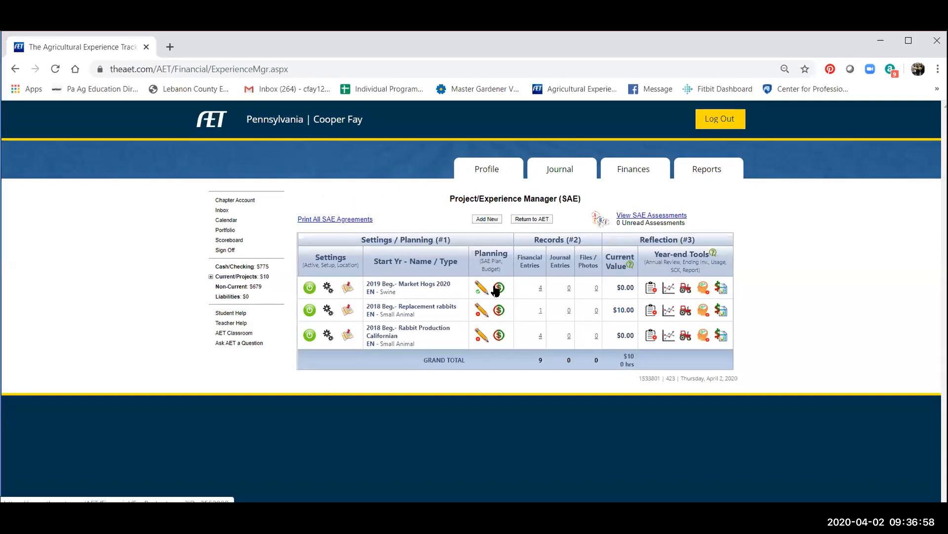
click(540, 290)
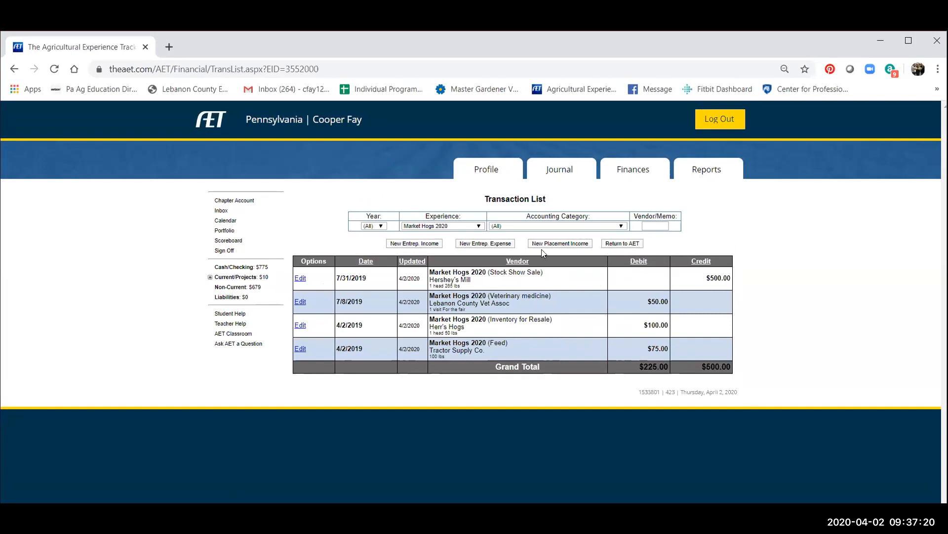
click(622, 244)
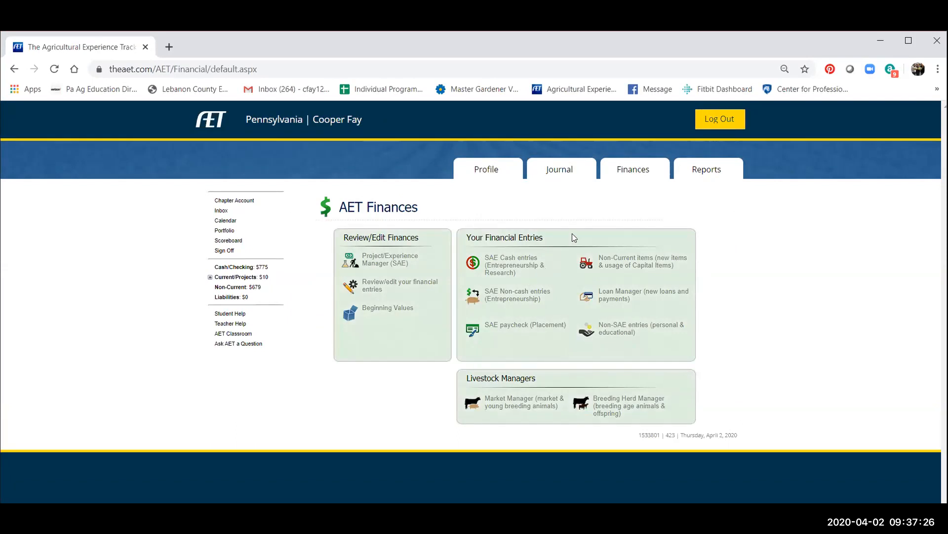
click(363, 259)
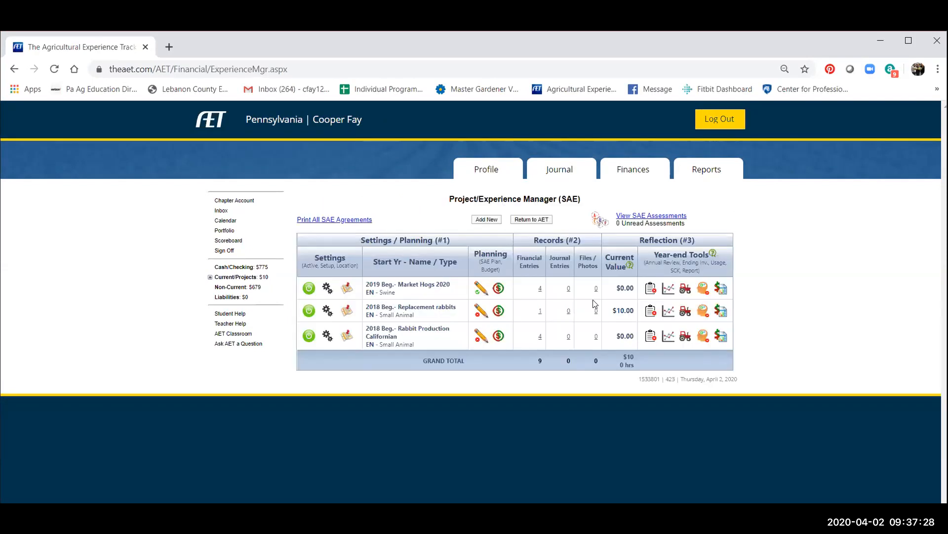